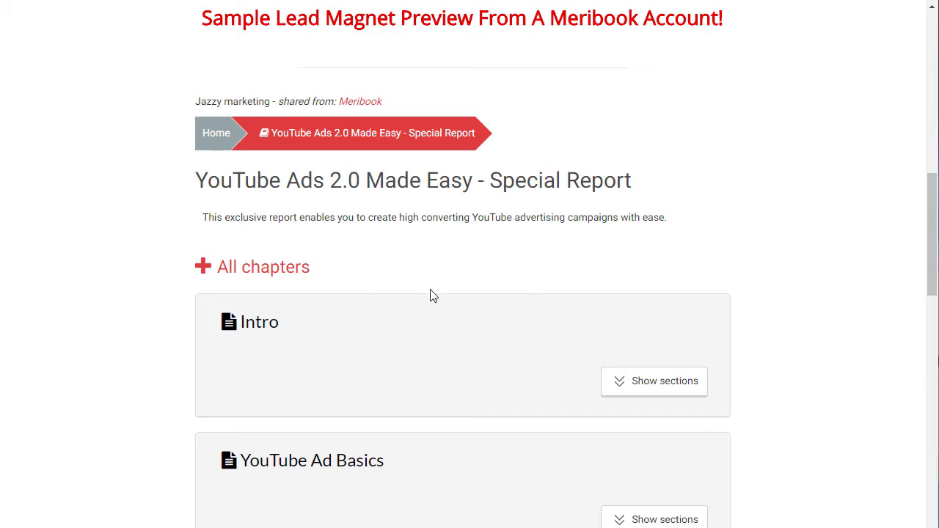
Scroll the landing-page preview and expand the Intro chapter to list its sections.
scroll(432, 290, up, 3)
scroll(431, 290, down, 3)
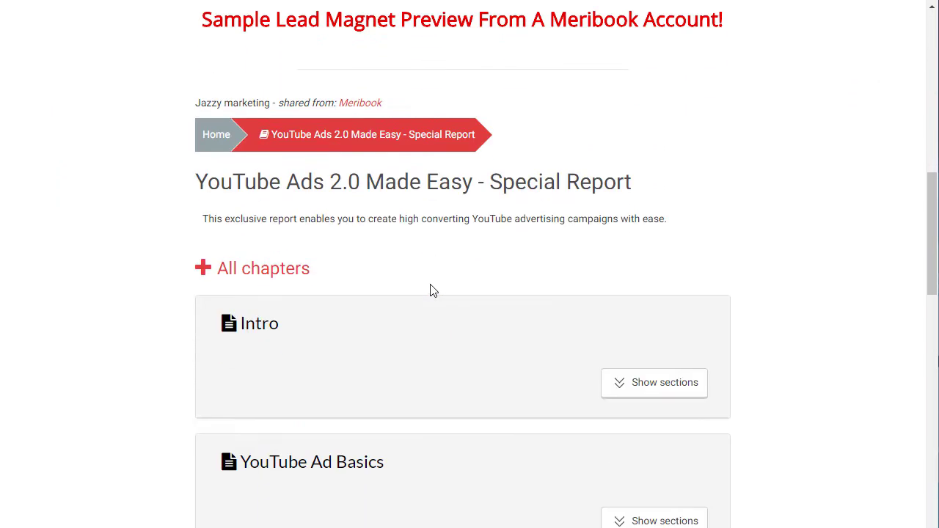
scroll(431, 290, up, 8)
scroll(431, 290, up, 1)
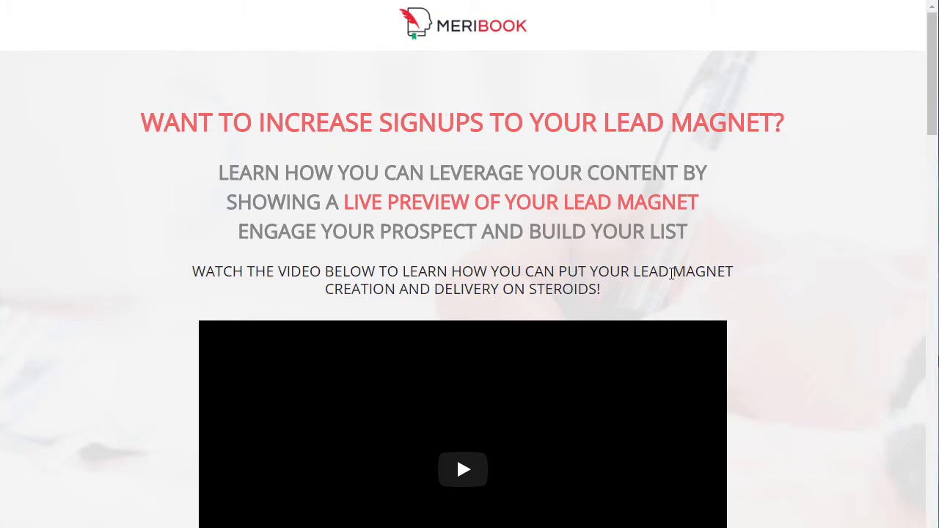
scroll(699, 177, down, 2)
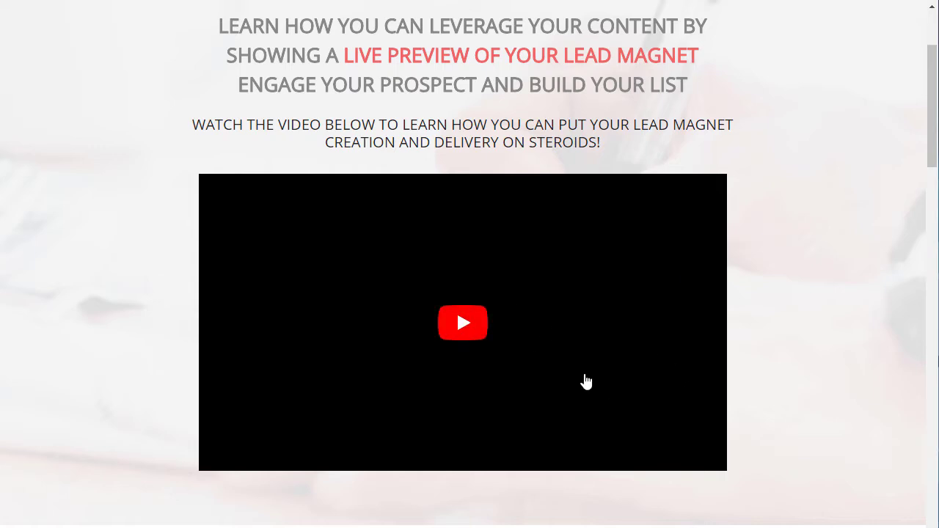
scroll(587, 383, down, 2)
scroll(587, 382, down, 1)
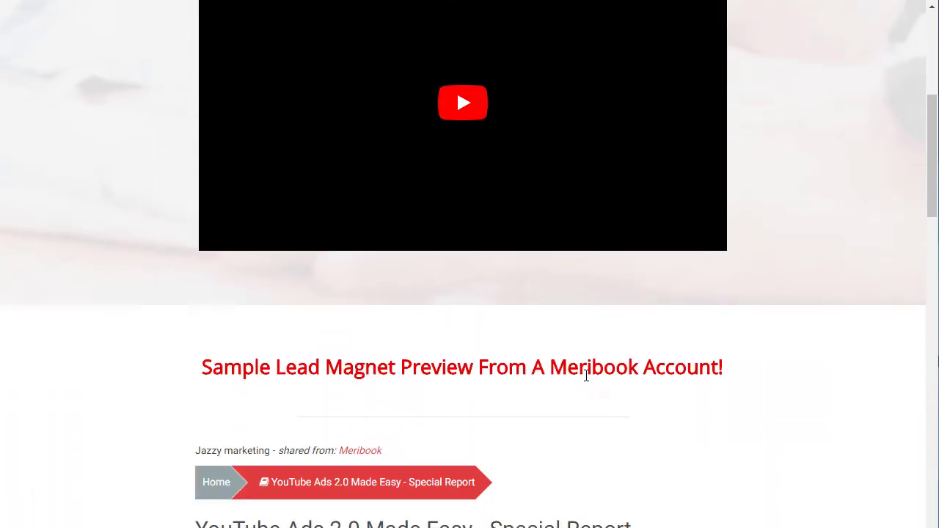
scroll(273, 411, down, 4)
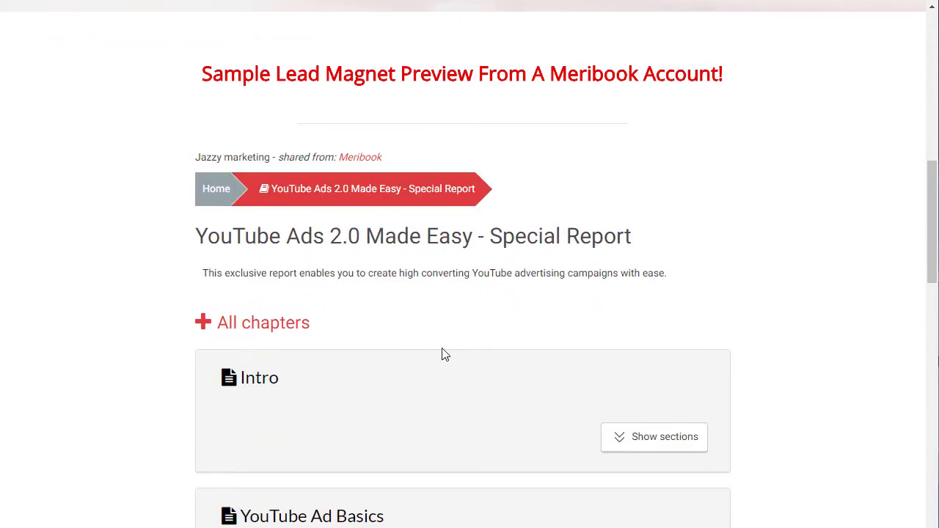
scroll(442, 355, down, 2)
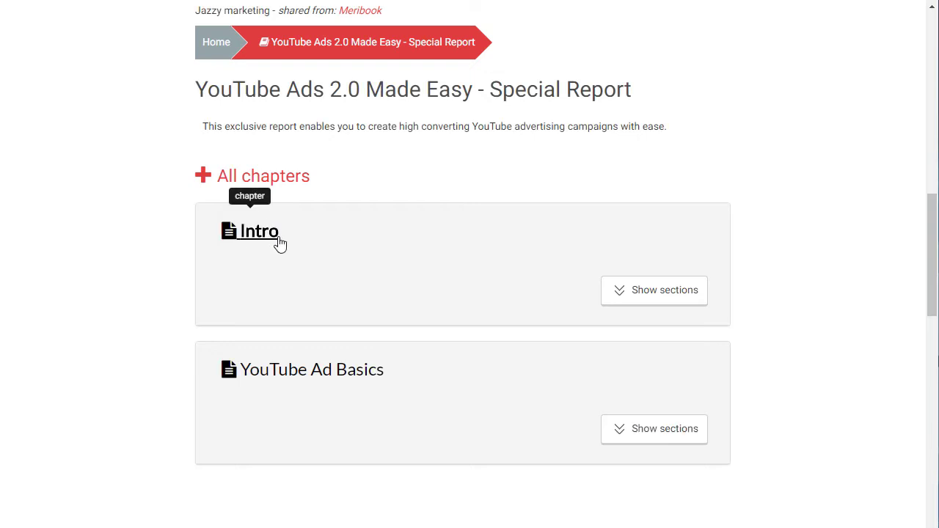
click(662, 301)
Browse the preview, then expand the Intro chapter's sections again.
scroll(664, 306, down, 2)
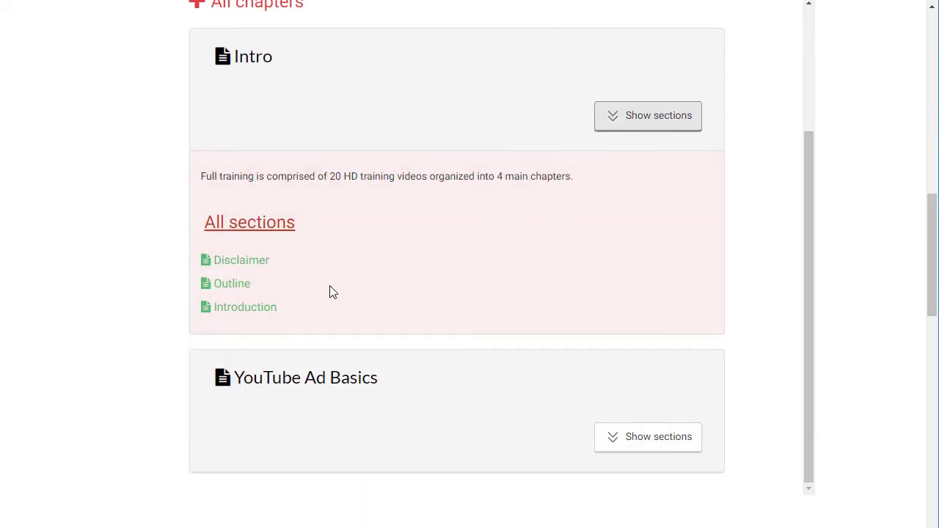
scroll(301, 152, up, 2)
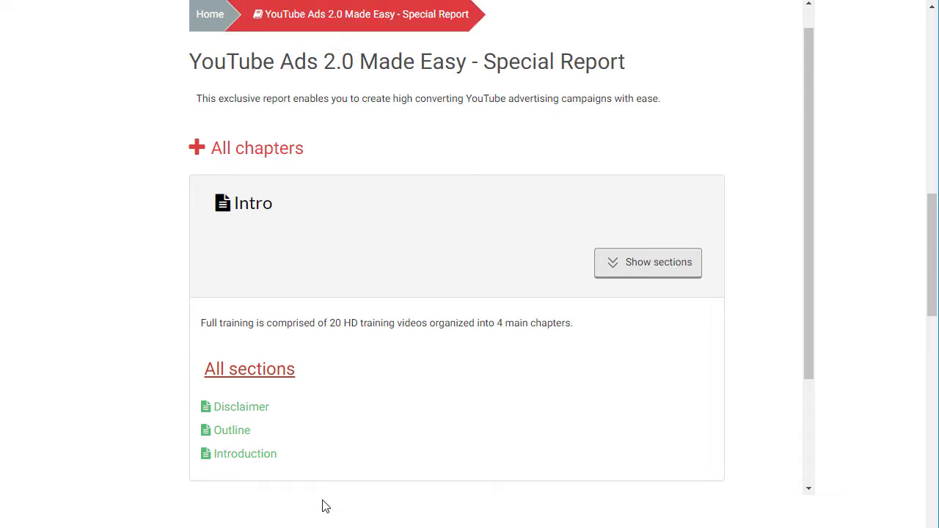
scroll(342, 334, down, 2)
scroll(401, 262, down, 2)
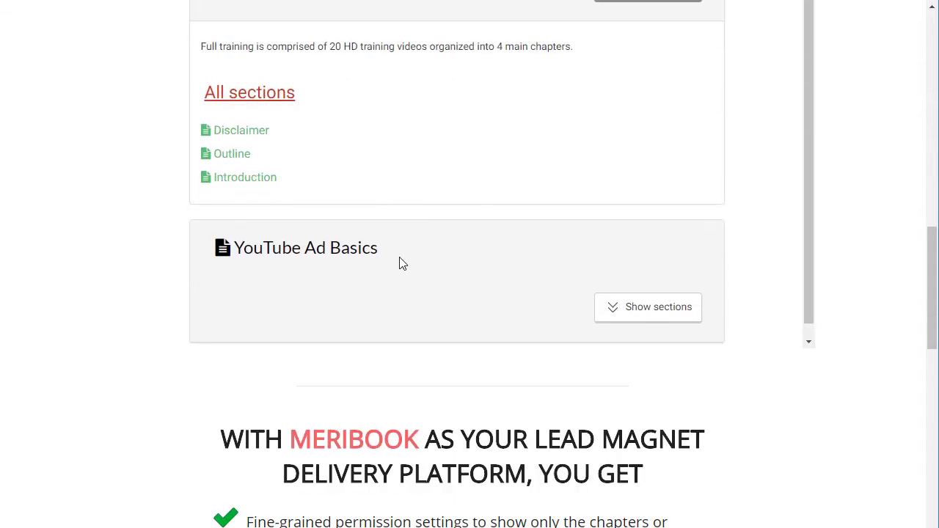
scroll(387, 262, up, 2)
scroll(386, 262, down, 2)
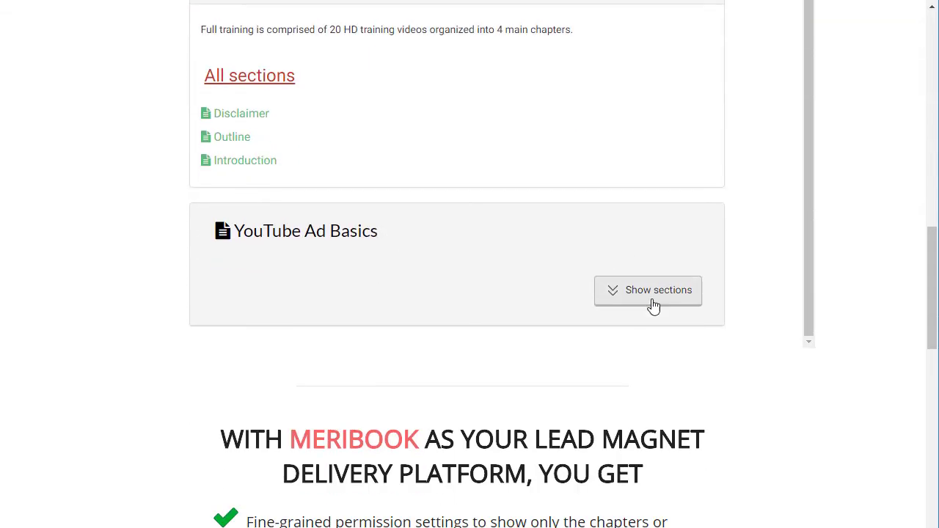
scroll(555, 311, down, 4)
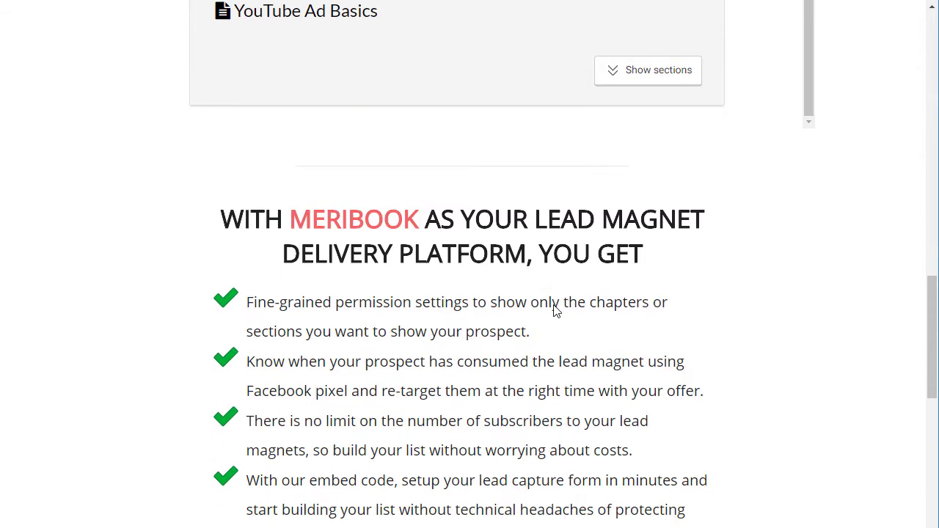
scroll(463, 192, down, 5)
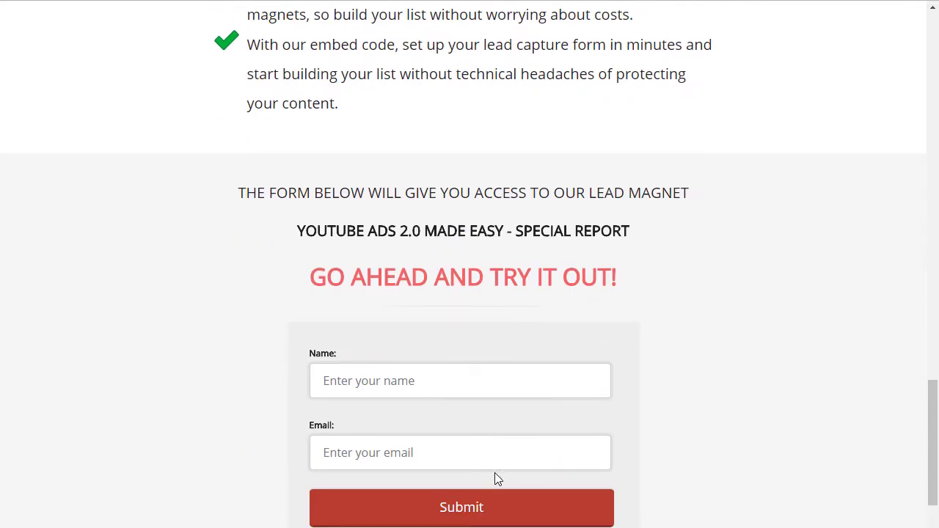
scroll(542, 289, up, 11)
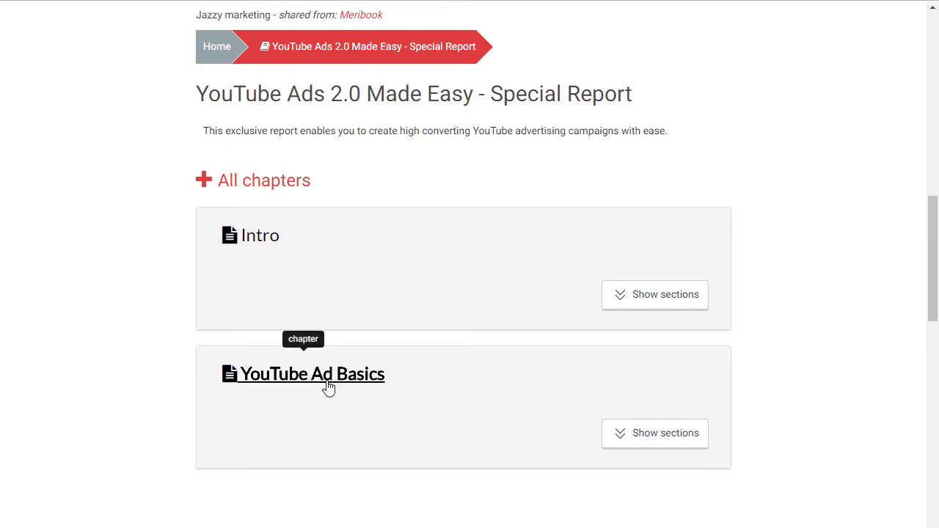
click(624, 305)
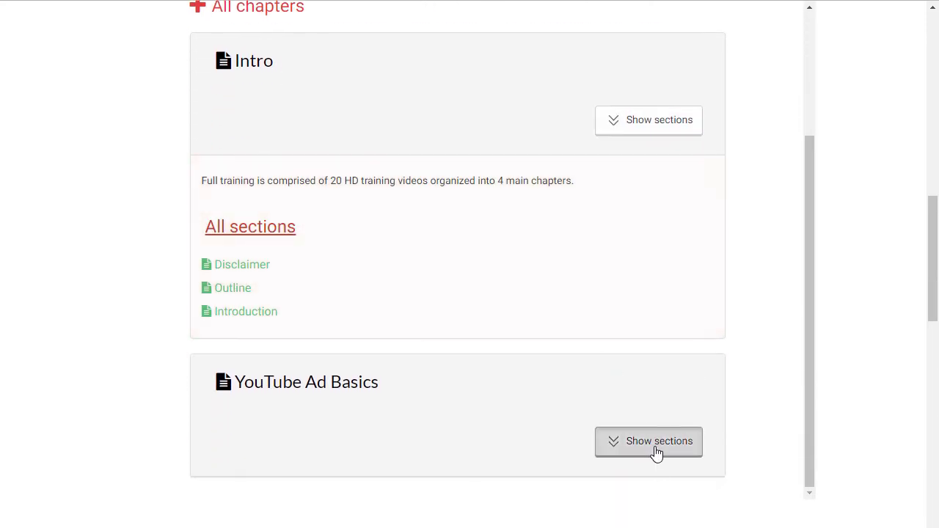
Expand the YouTube Ad Basics chapter's sections and scroll down to the signup form.
click(654, 450)
scroll(488, 386, down, 9)
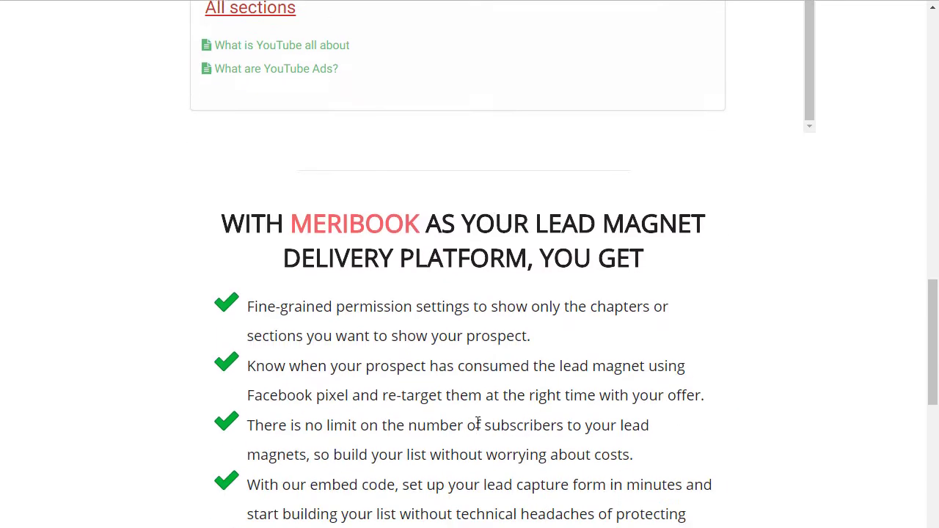
scroll(462, 459, down, 2)
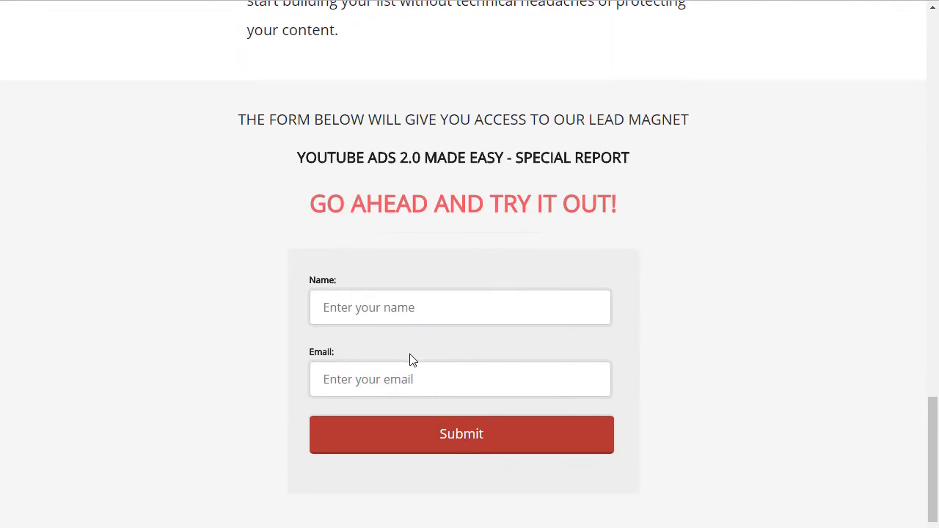
scroll(421, 316, up, 3)
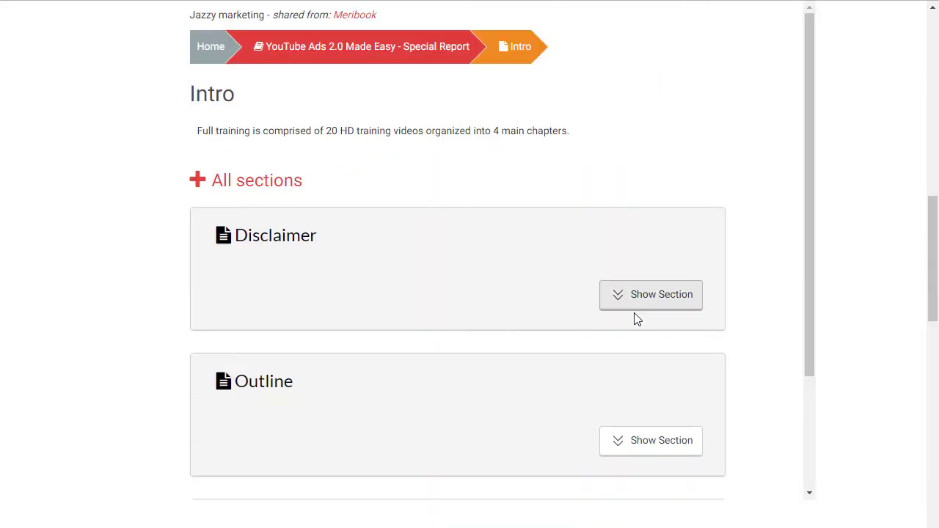
scroll(635, 317, up, 5)
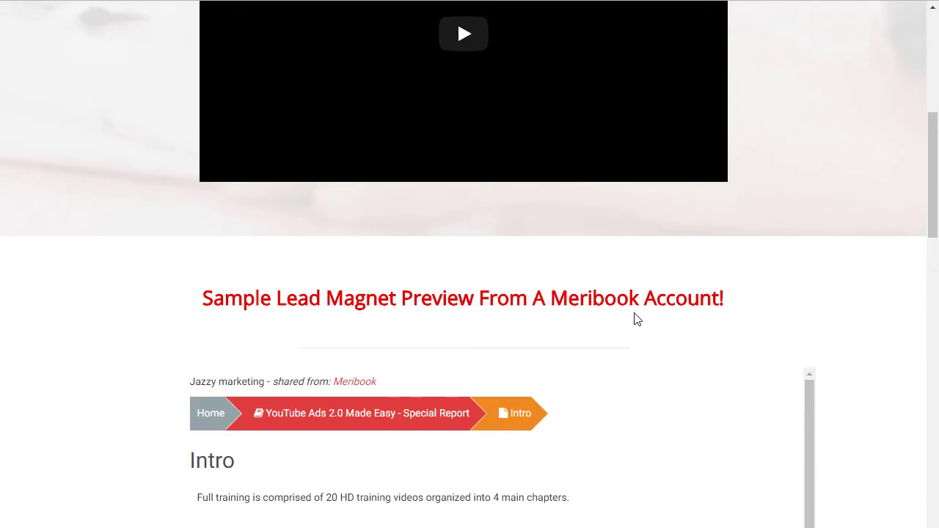
scroll(636, 319, down, 15)
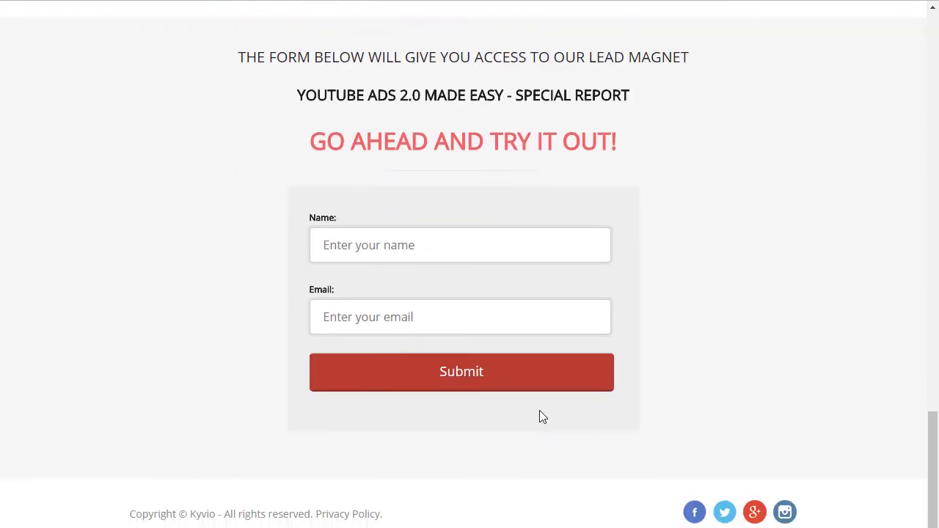
Focus the signup Name field, then view the Connect Subscriptions list of 3 subscribed books.
click(526, 248)
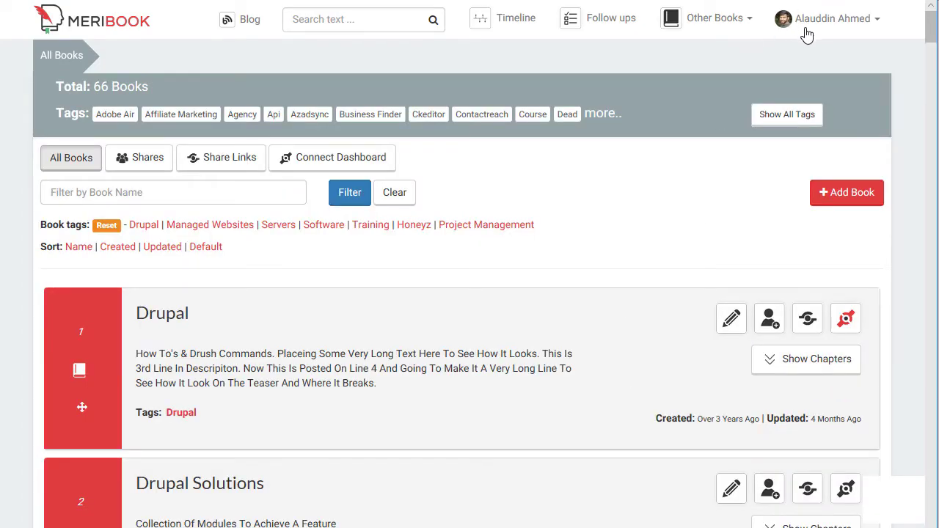
click(745, 22)
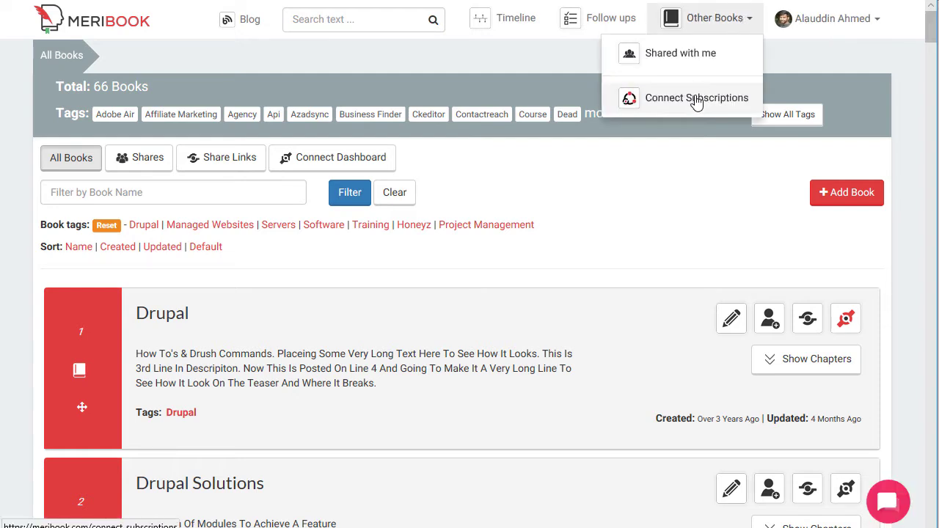
click(672, 103)
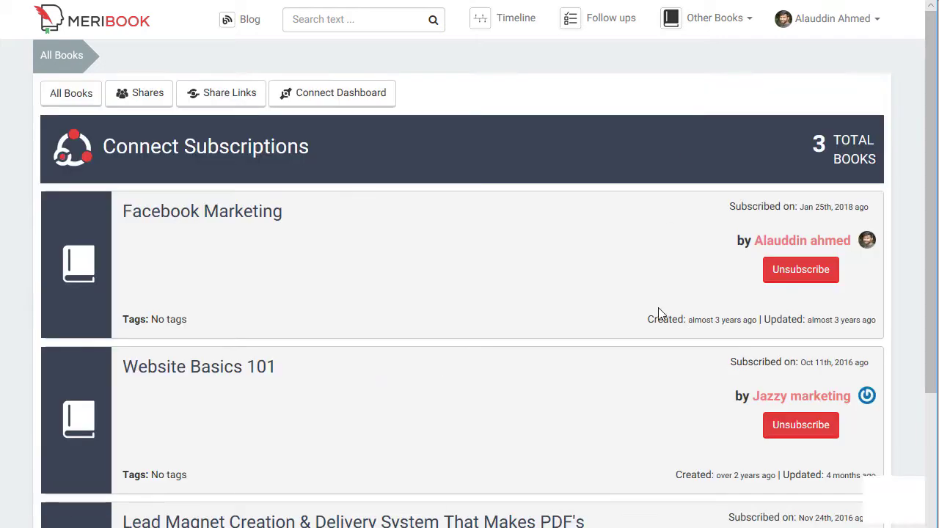
scroll(168, 250, down, 2)
scroll(172, 183, up, 2)
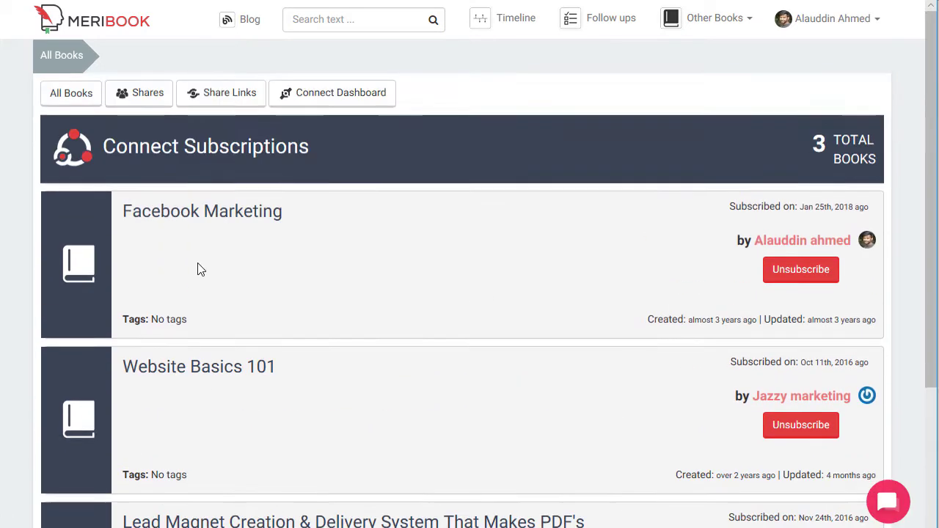
scroll(209, 249, down, 3)
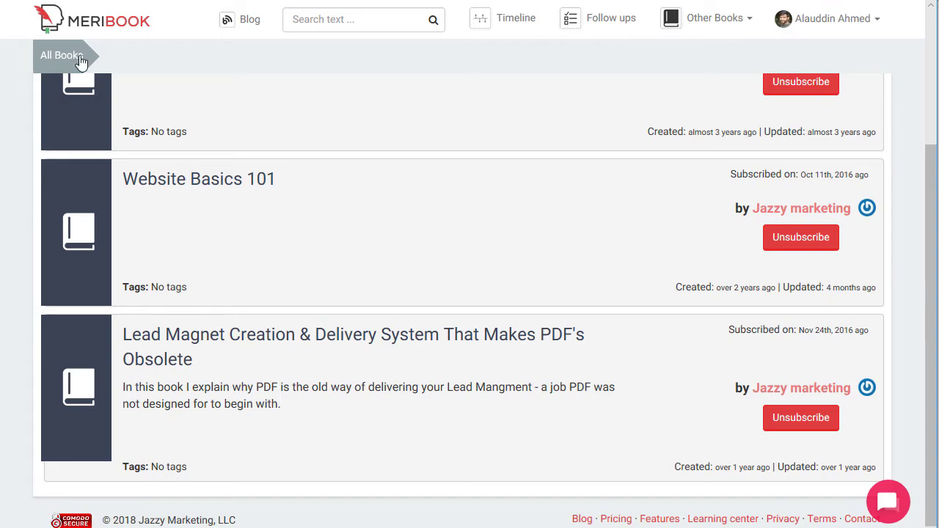
scroll(291, 230, up, 3)
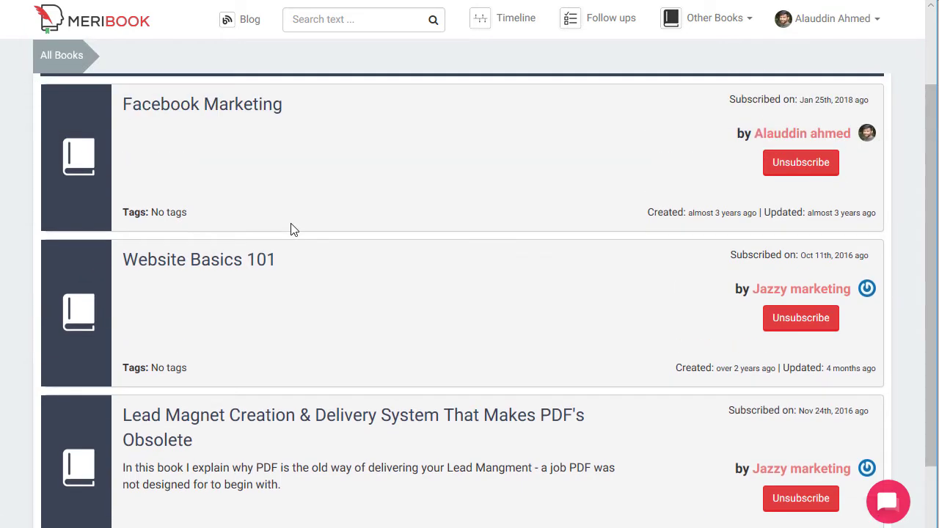
scroll(409, 287, down, 3)
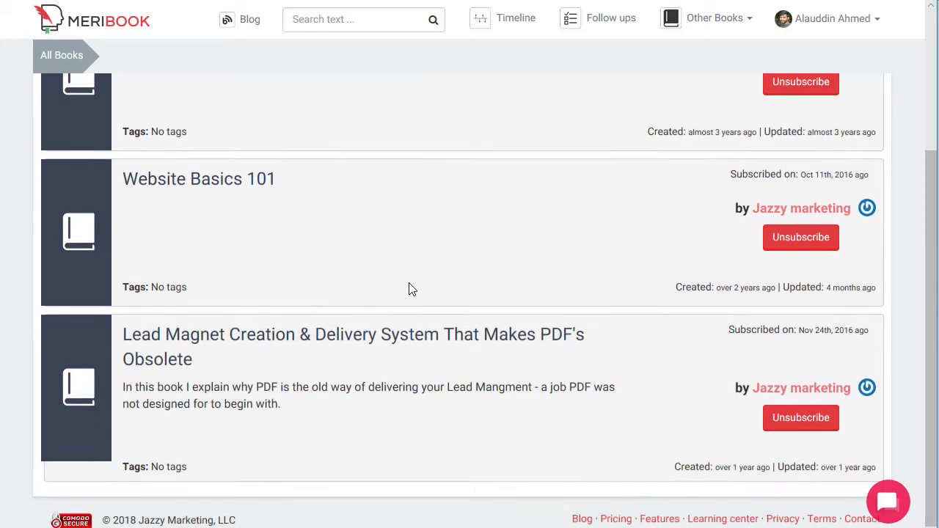
scroll(144, 433, up, 3)
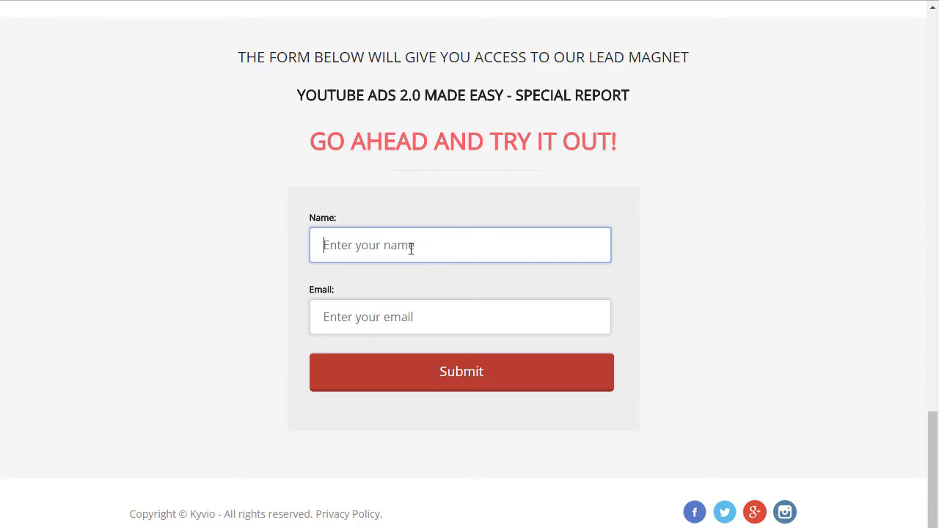
Fill the Name field from the autofill suggestion, enter the subscriber's e-mail, and submit the form.
click(411, 248)
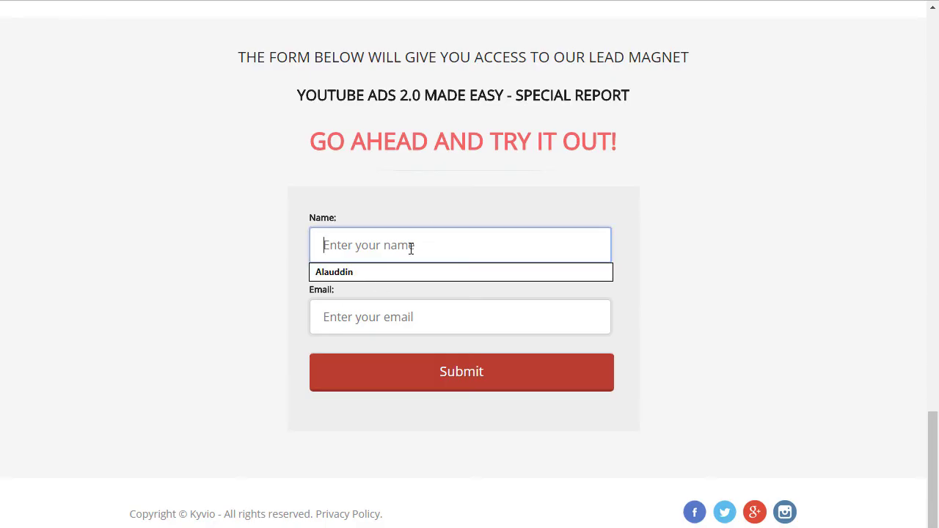
click(367, 272)
click(364, 321)
text(a)
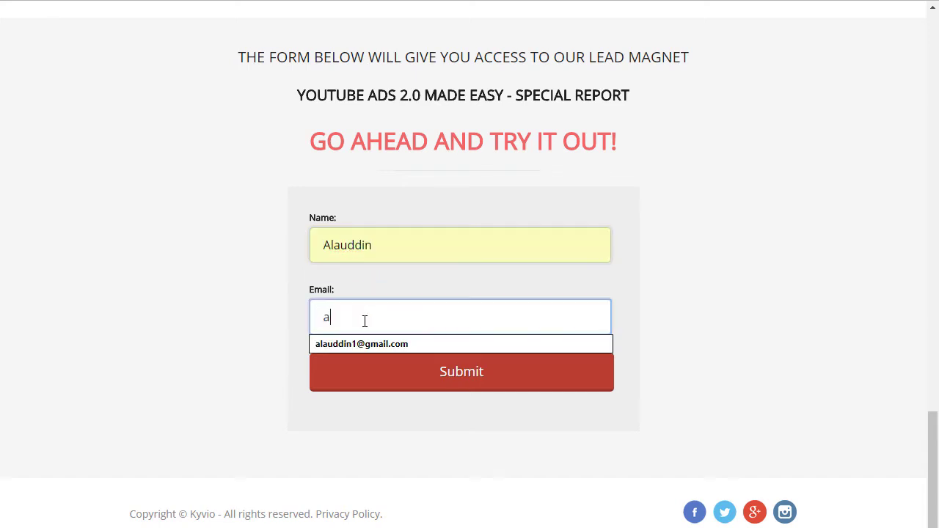
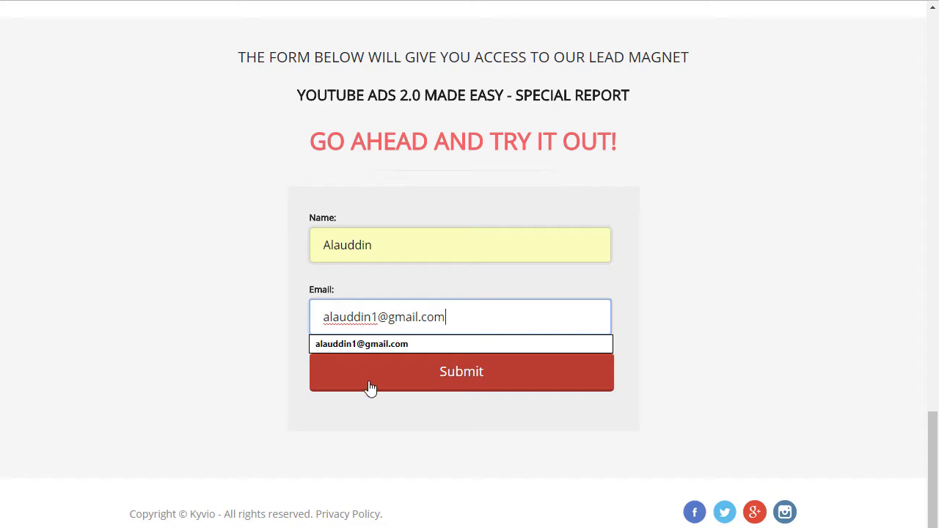
click(370, 387)
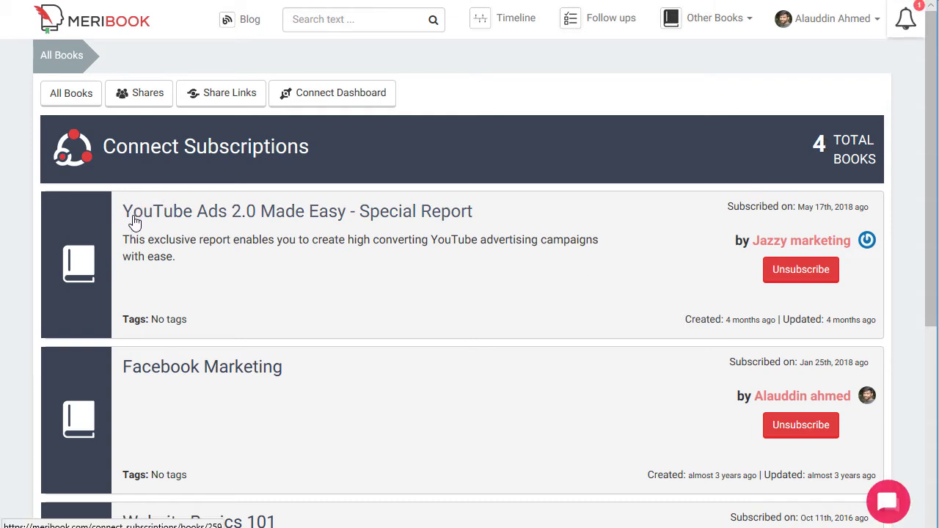
Open the YouTube Ads 2.0 Made Easy report and scroll through its five chapters.
click(333, 220)
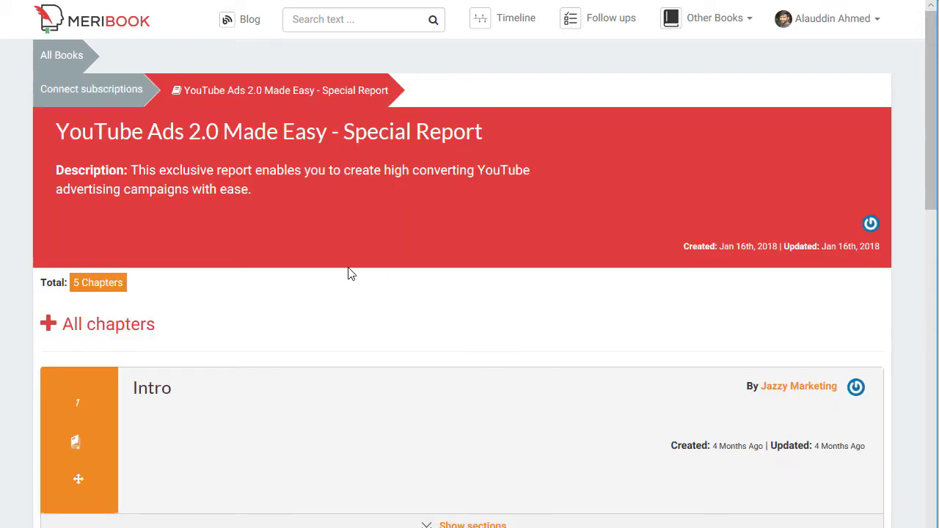
scroll(309, 294, down, 1)
scroll(220, 293, down, 2)
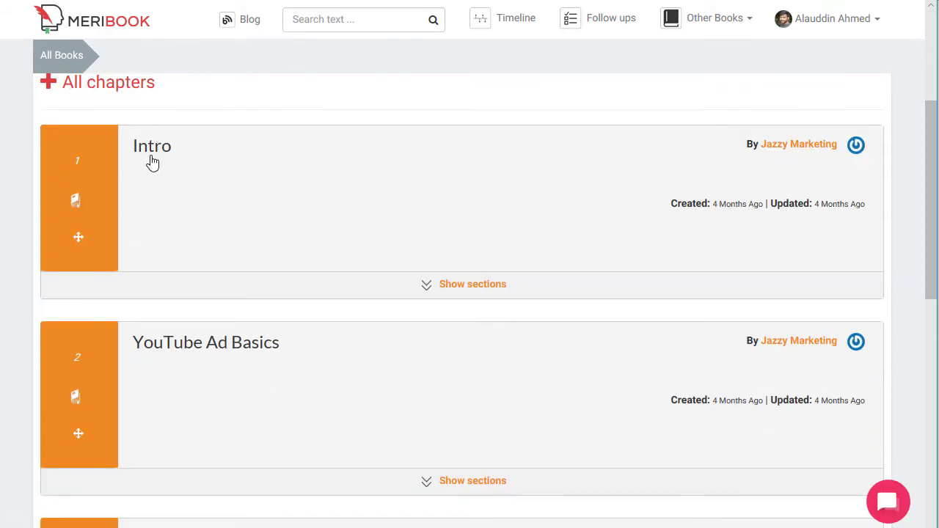
scroll(162, 191, down, 2)
scroll(172, 268, down, 5)
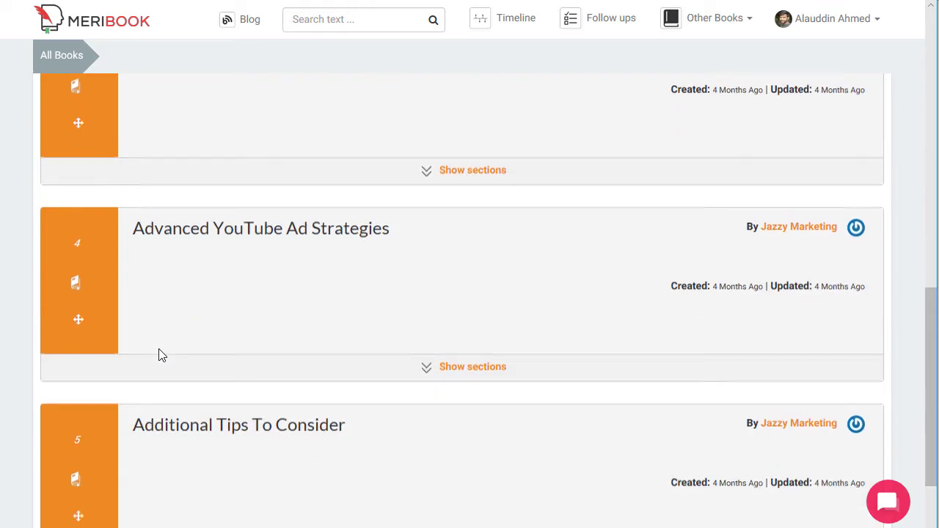
scroll(406, 374, up, 10)
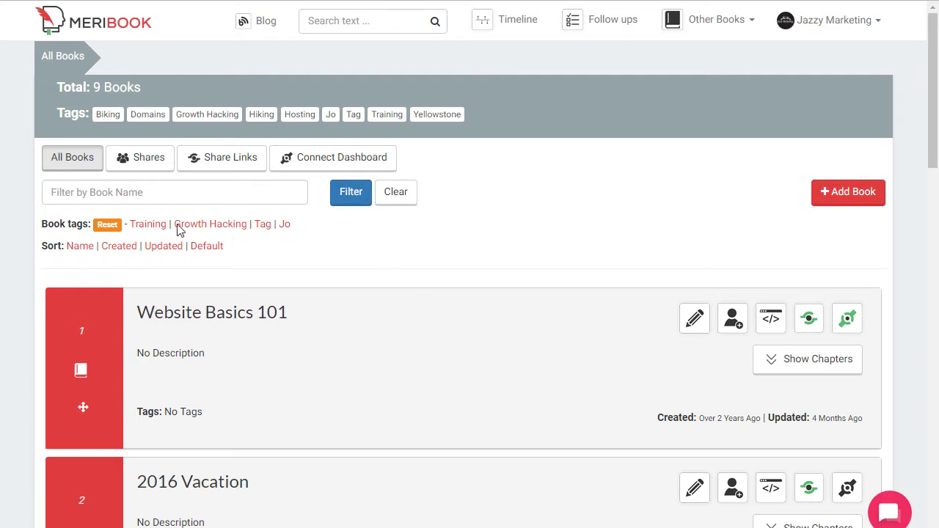
Review the connect statistics across all books on the Connect Dashboard.
click(320, 168)
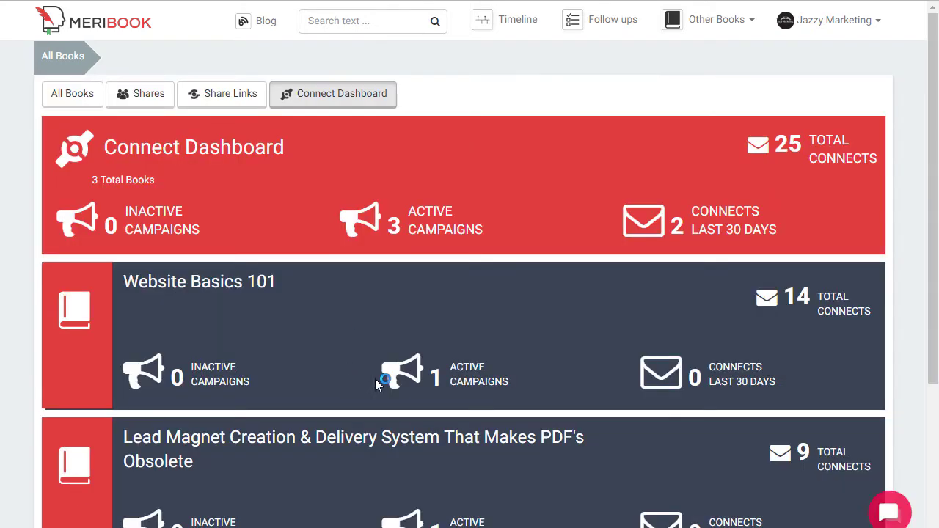
scroll(483, 376, down, 3)
scroll(483, 399, up, 3)
scroll(470, 416, down, 3)
scroll(467, 416, up, 3)
Return to All Books and open the Sales - Cheat Sheet connect campaign overview.
click(55, 96)
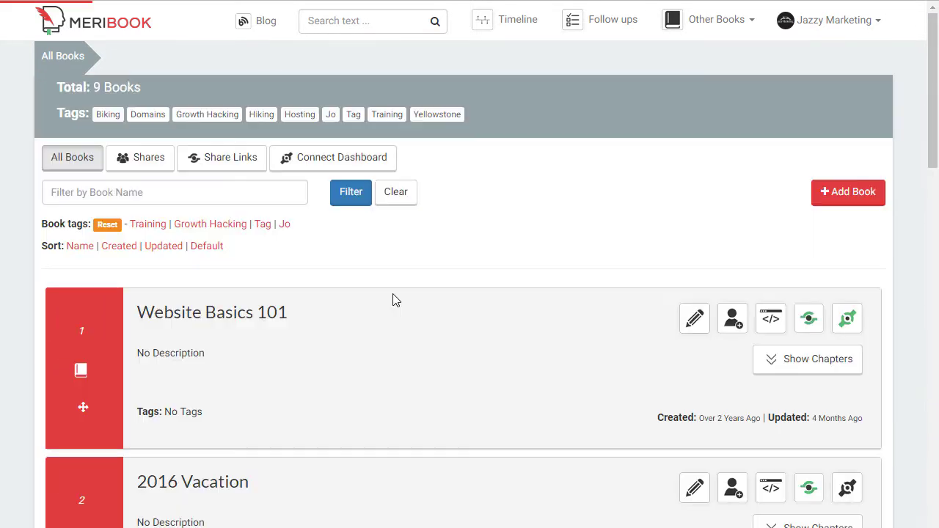
scroll(195, 359, down, 3)
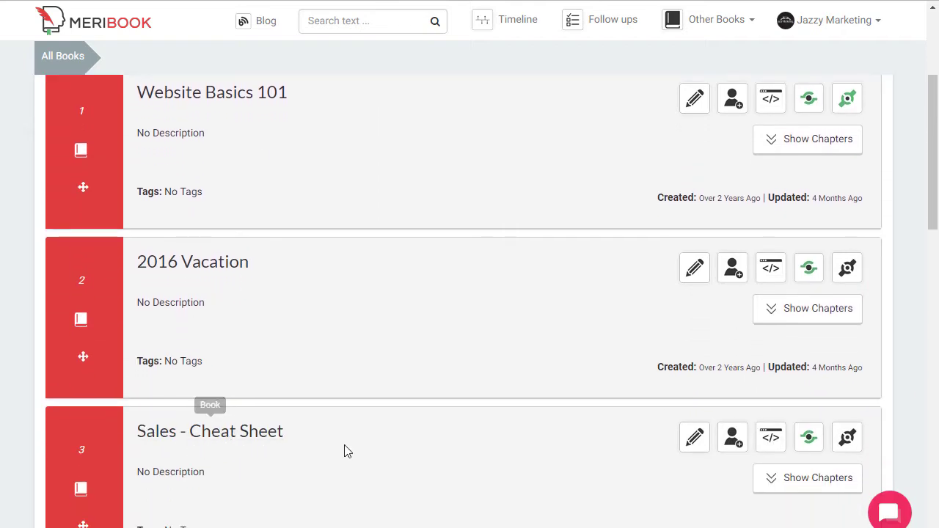
scroll(237, 385, down, 1)
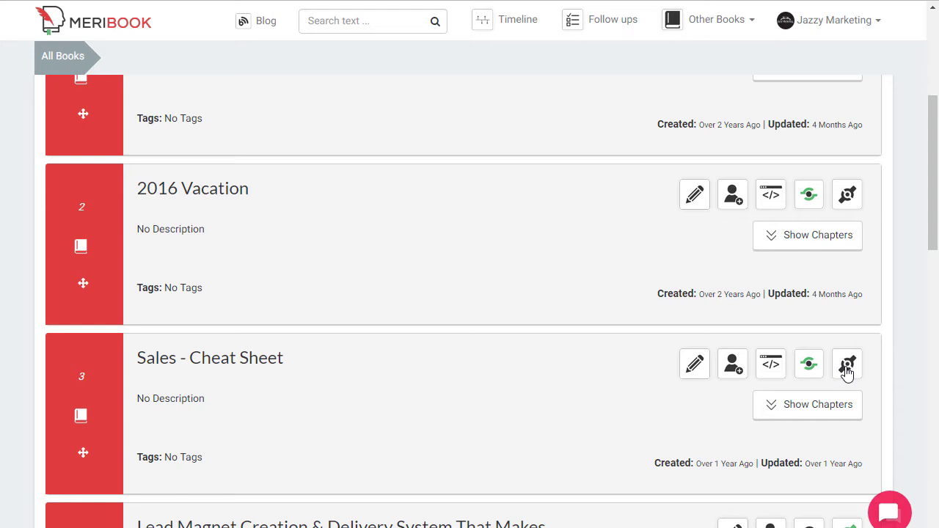
click(847, 367)
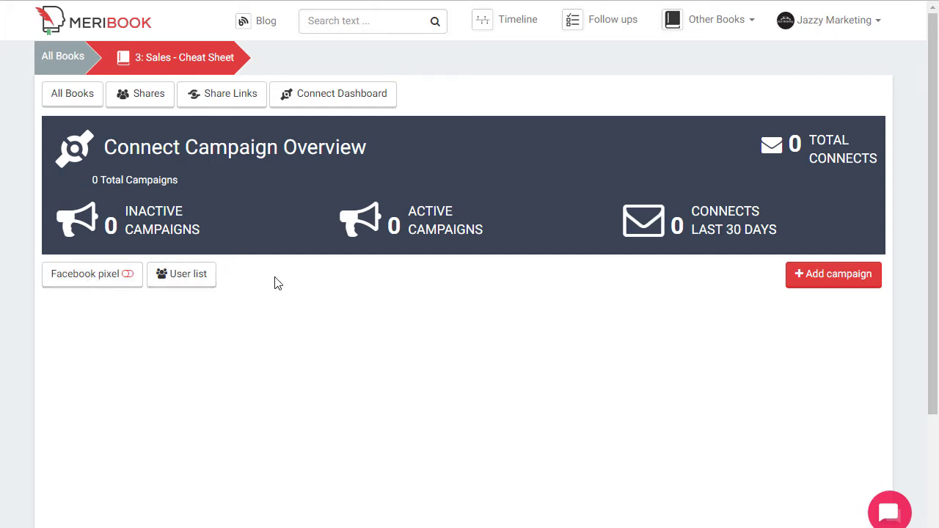
Check the empty Sales - Cheat Sheet user list, then return to its overview and the Connect Dashboard.
click(180, 278)
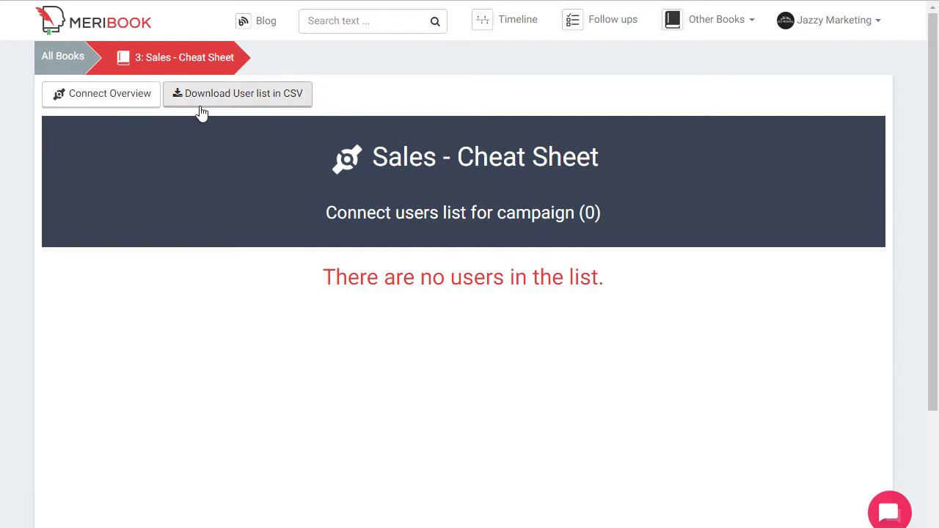
click(125, 103)
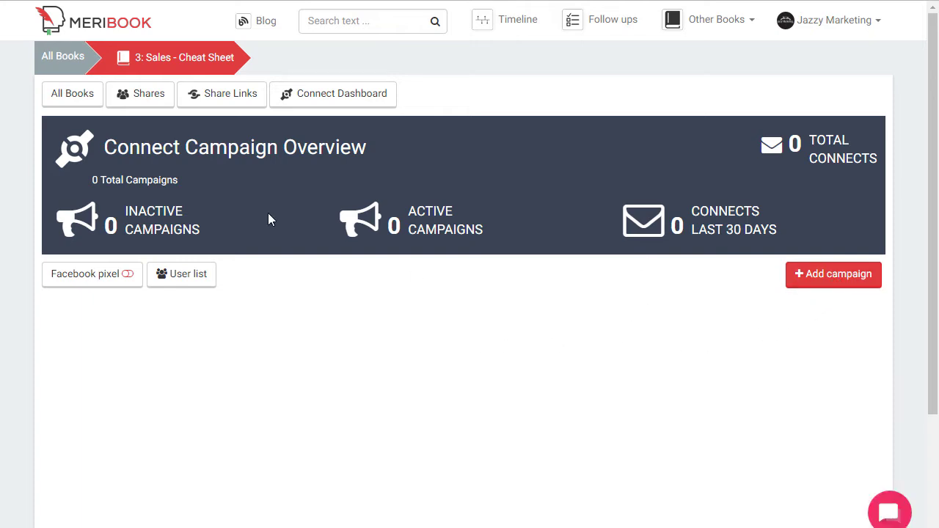
click(307, 98)
Open the YouTube Ads 2.0 report's campaigns and edit the 'Lead magnet preview example' campaign.
scroll(383, 322, down, 3)
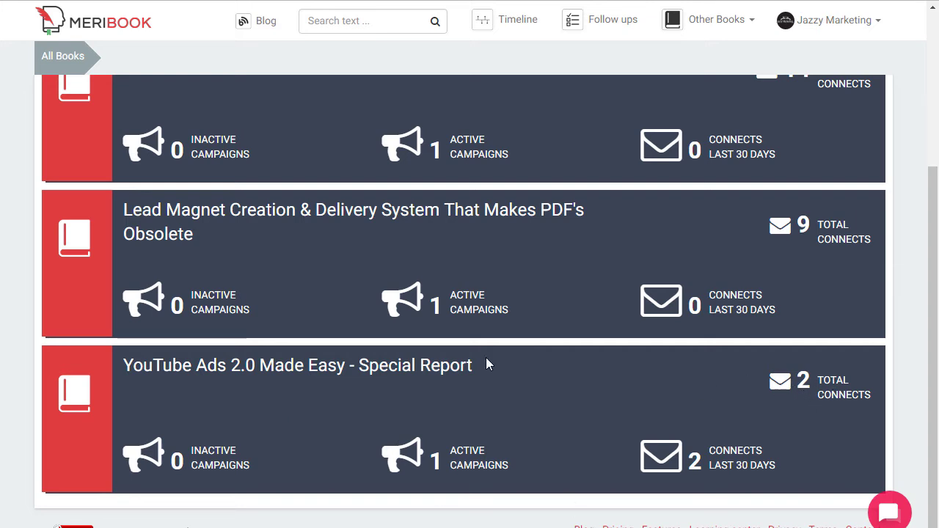
click(228, 367)
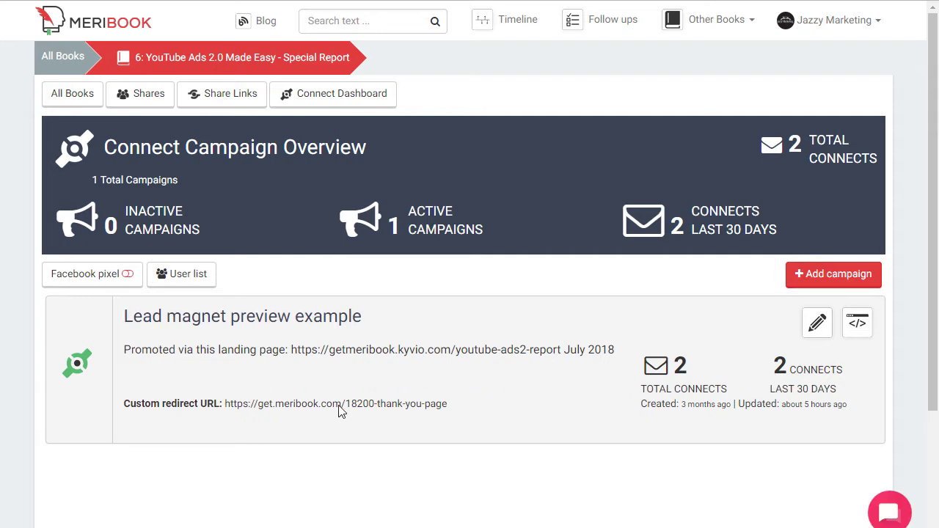
click(818, 325)
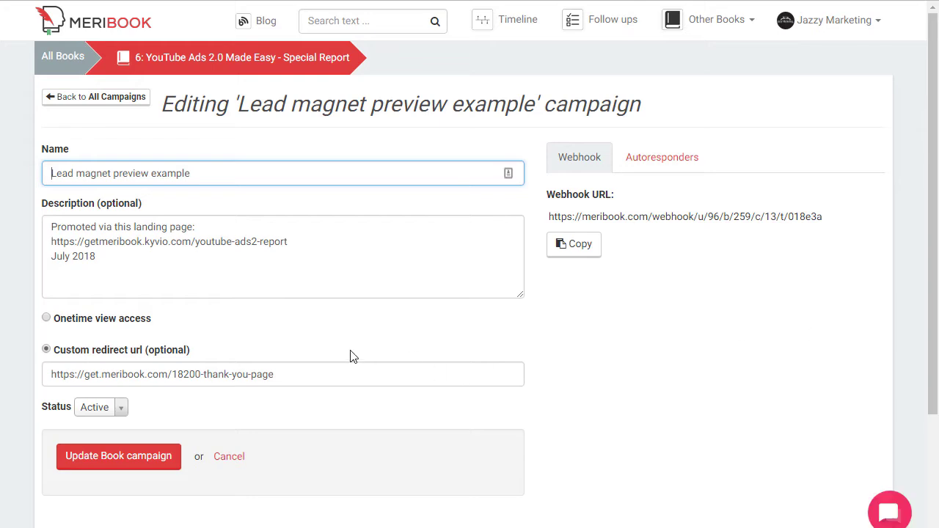
click(158, 177)
Select the landing page URL and custom redirect URL, then go back to All Campaigns without saving.
click(157, 292)
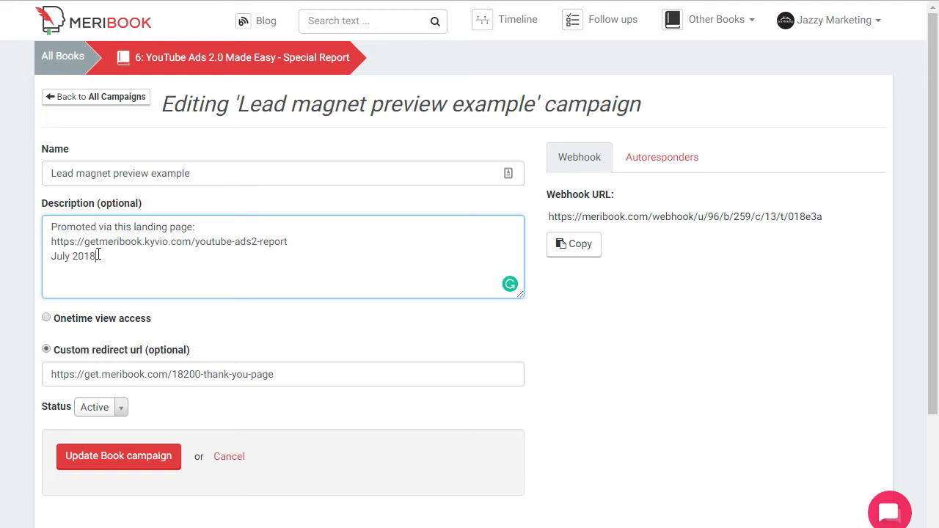
triple_click(136, 242)
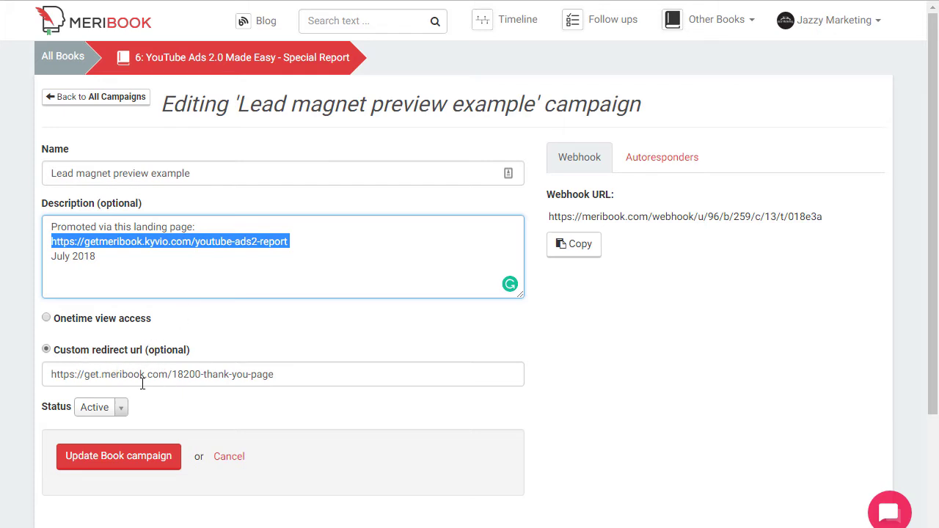
drag(293, 375, 42, 374)
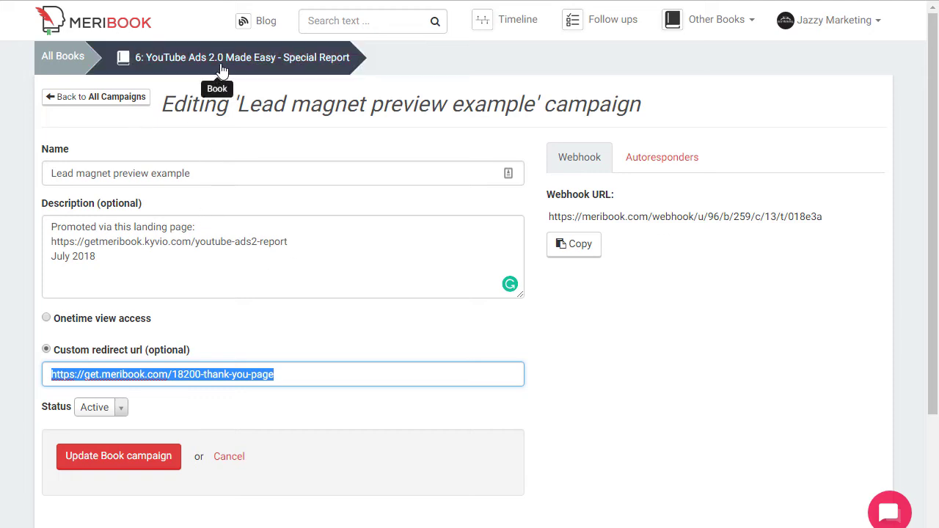
click(117, 97)
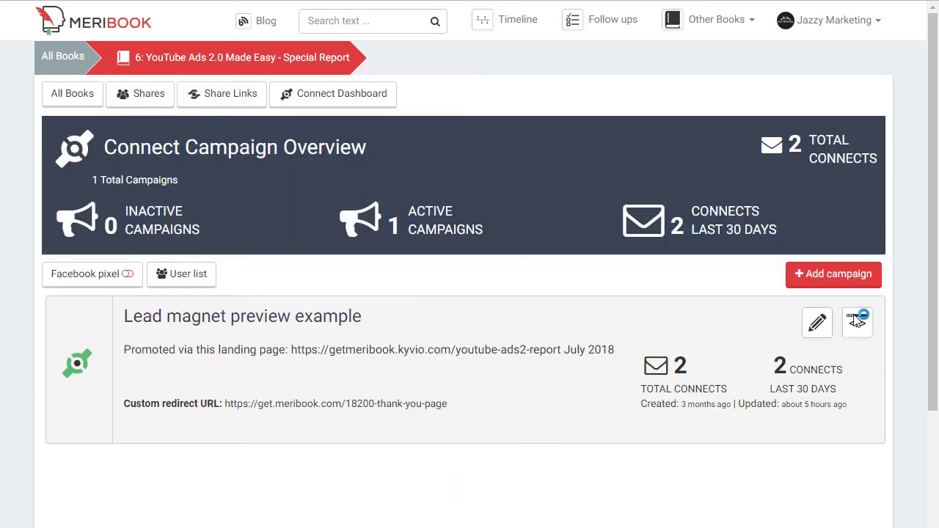
Show the campaign's signup form embed code and select the plain code.
click(860, 330)
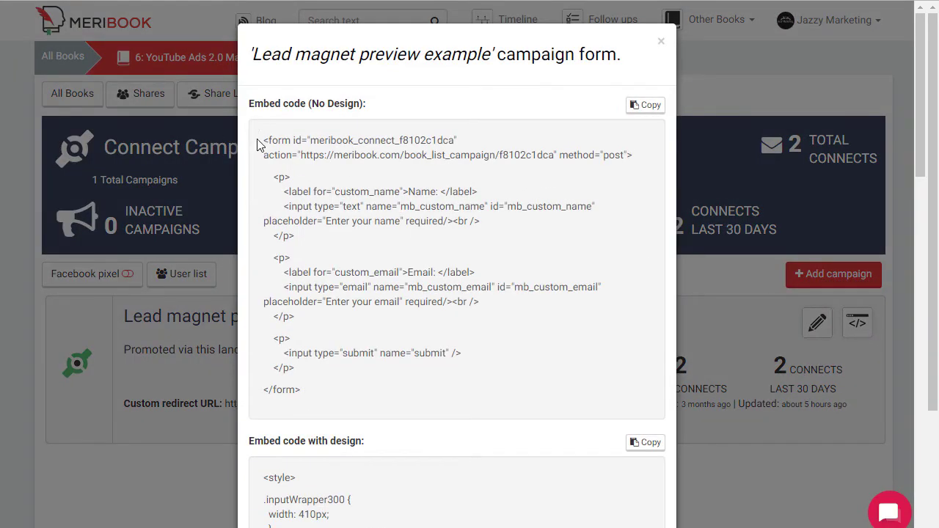
drag(262, 141, 304, 389)
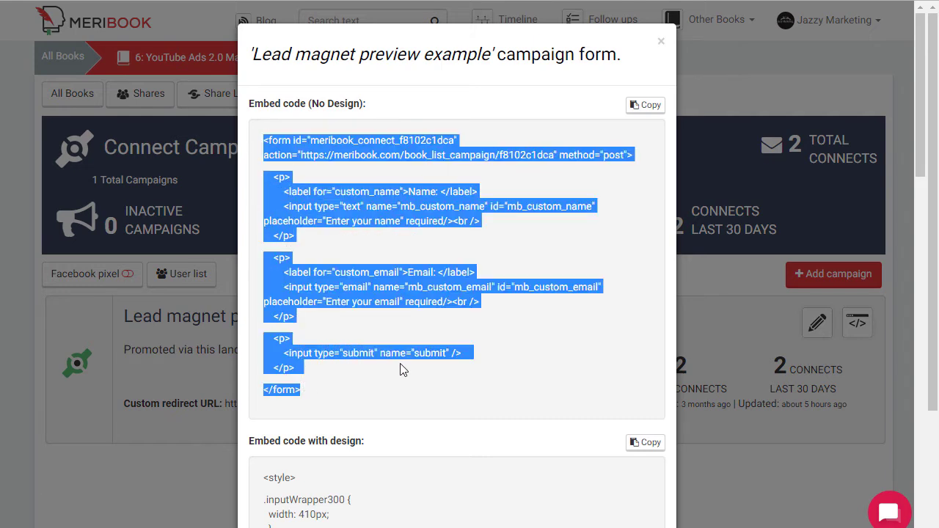
click(408, 341)
Scroll through the rest of the embed code and close the form code window.
scroll(402, 305, down, 2)
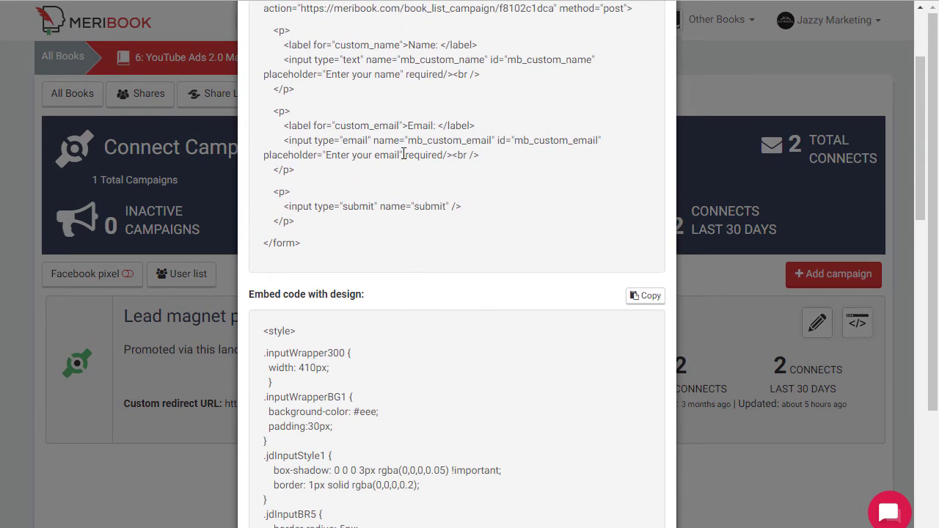
scroll(373, 205, down, 3)
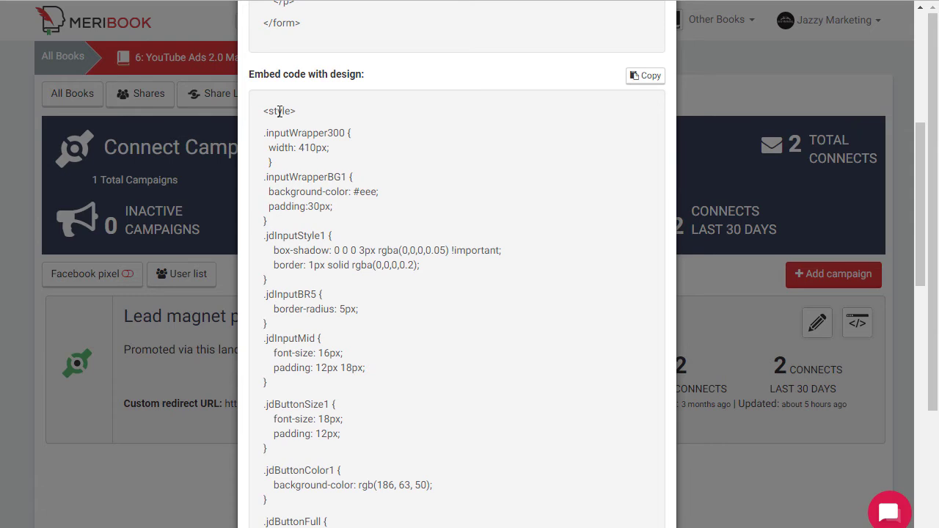
scroll(277, 360, down, 3)
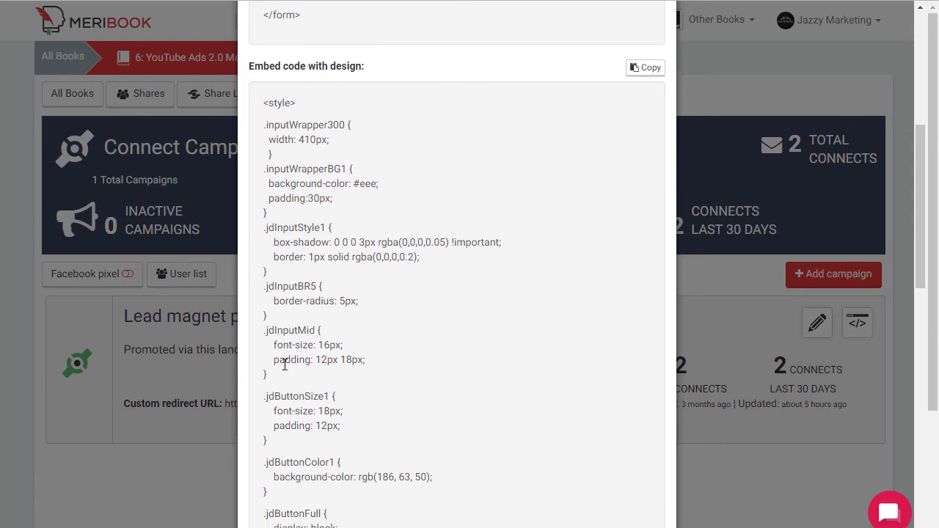
scroll(323, 410, down, 1)
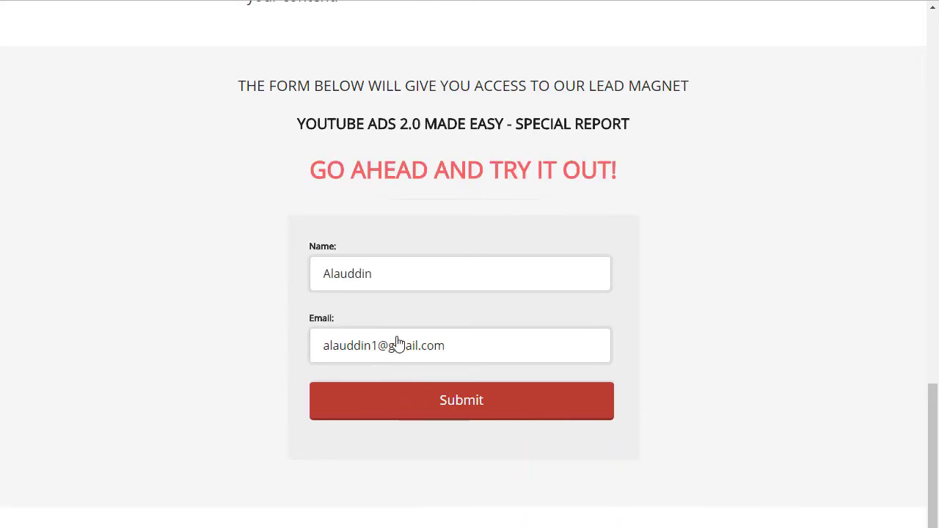
scroll(388, 339, down, 1)
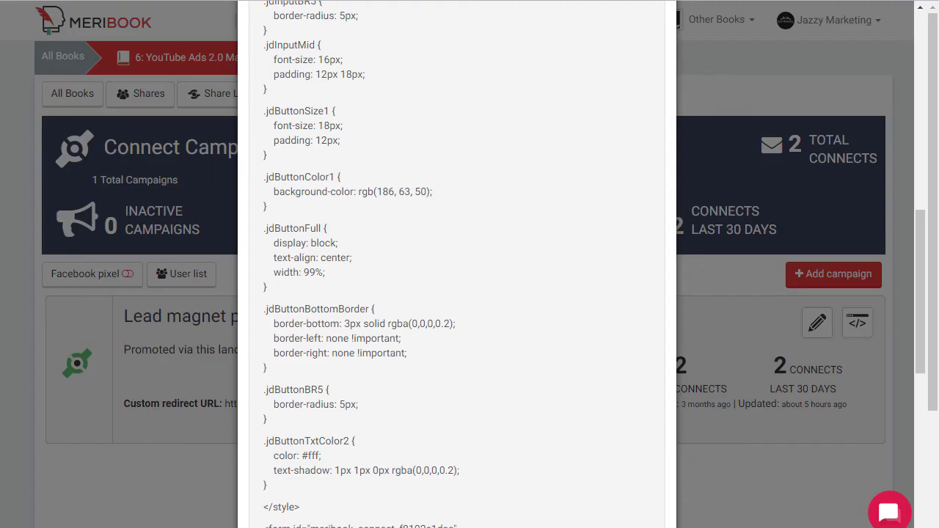
scroll(815, 331, up, 10)
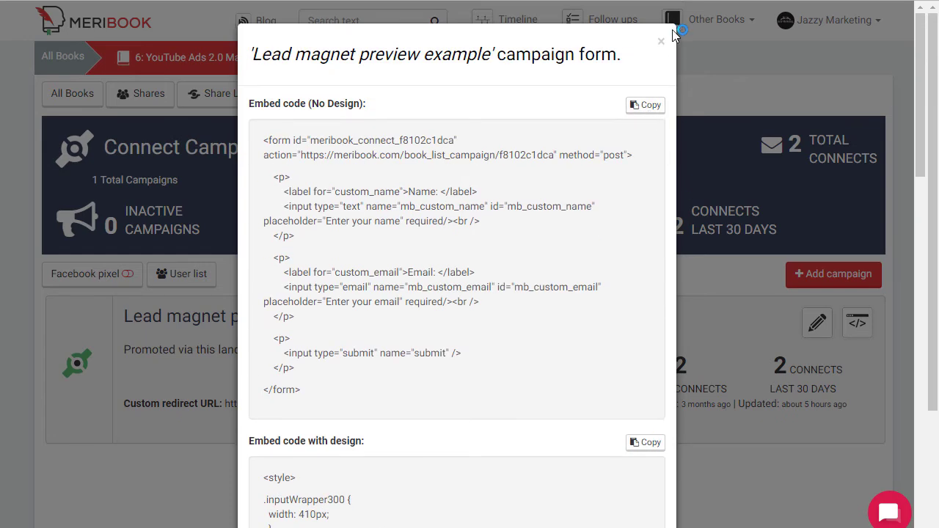
click(660, 41)
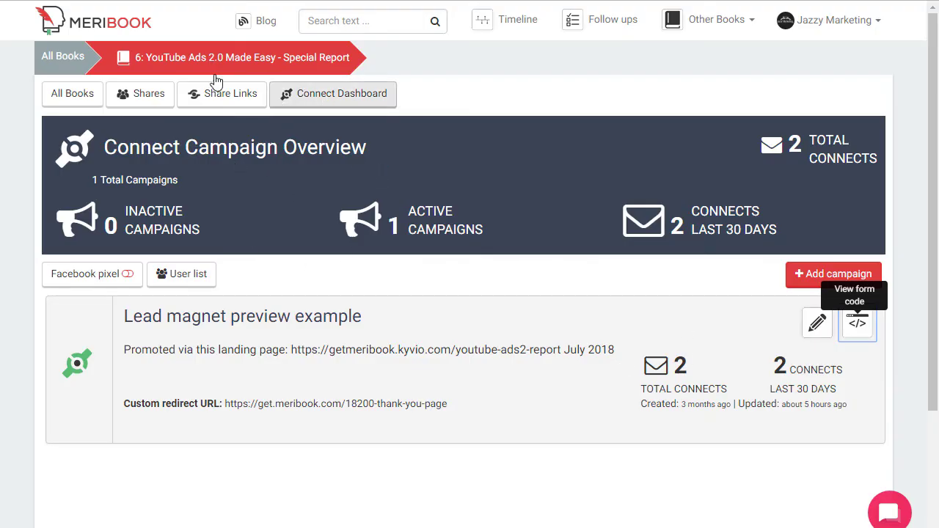
Return to the YouTube Ads 2.0 Made Easy - Special Report chapter page via the breadcrumb.
click(178, 62)
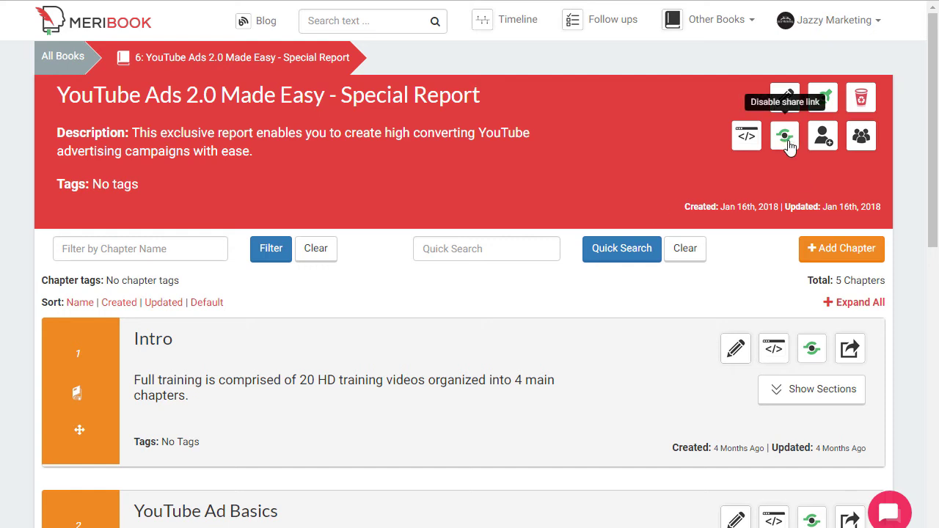
click(746, 139)
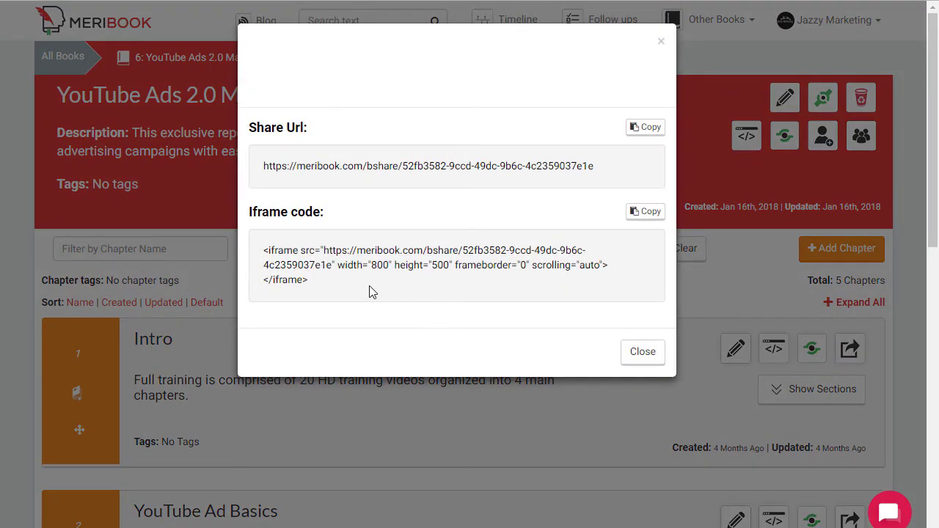
drag(304, 294, 257, 256)
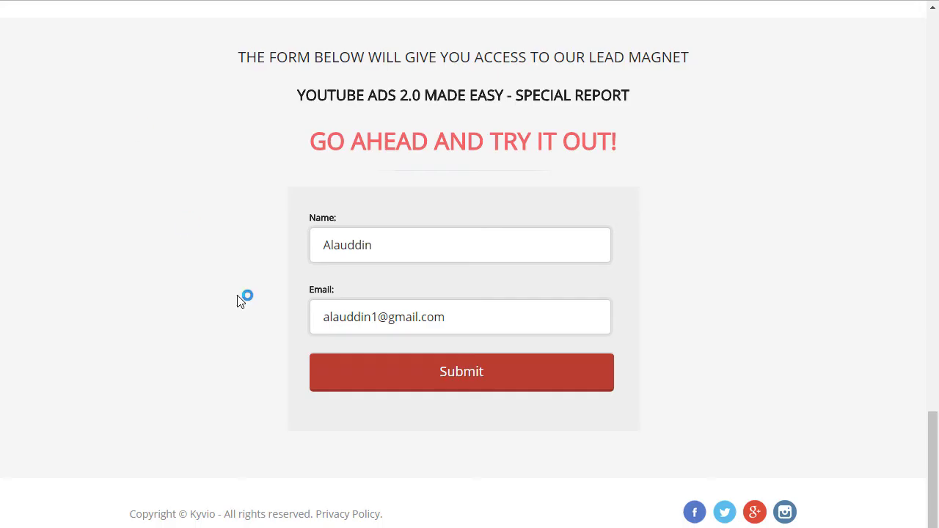
scroll(227, 278, up, 10)
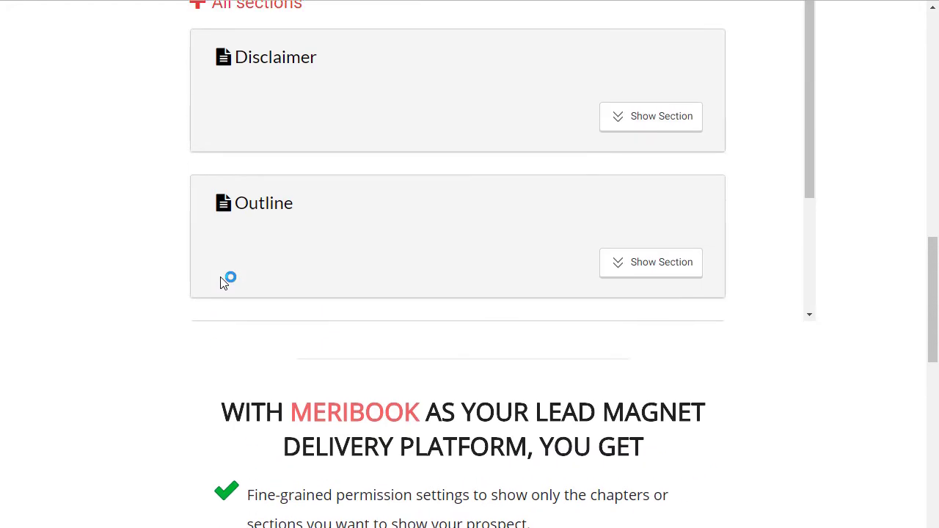
scroll(227, 279, up, 3)
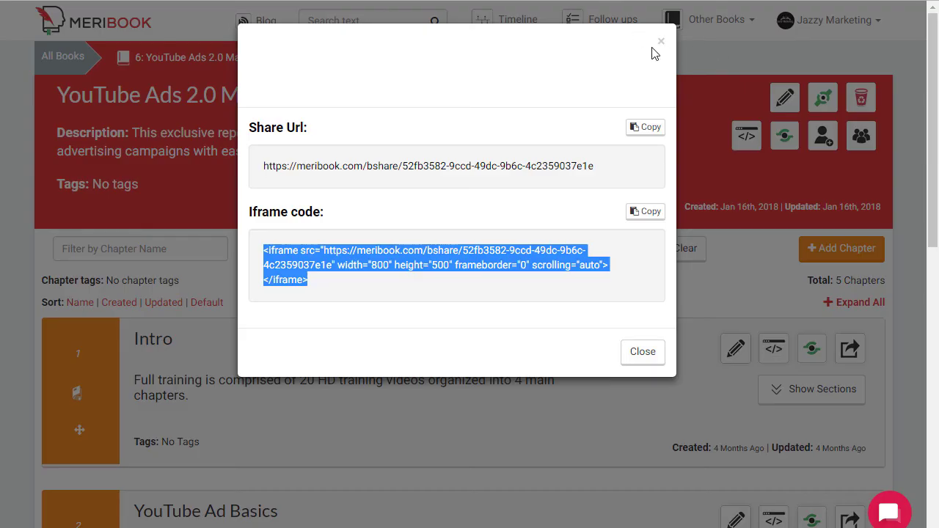
click(660, 42)
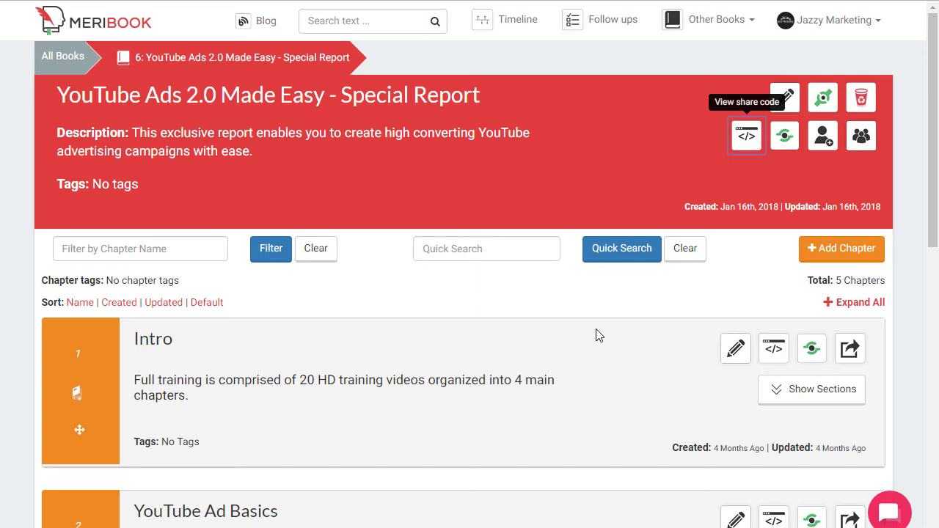
Open the Intro chapter's page in a new tab.
scroll(596, 335, down, 2)
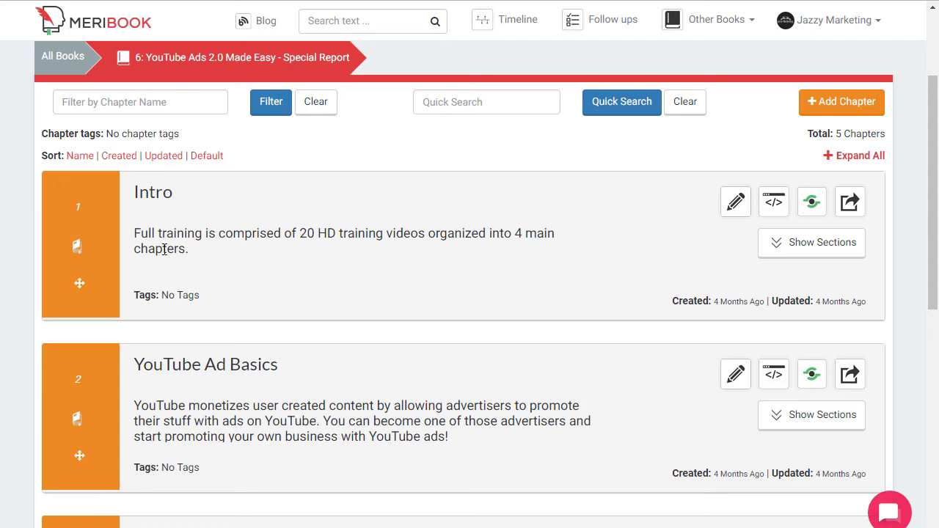
right_click(151, 195)
click(188, 200)
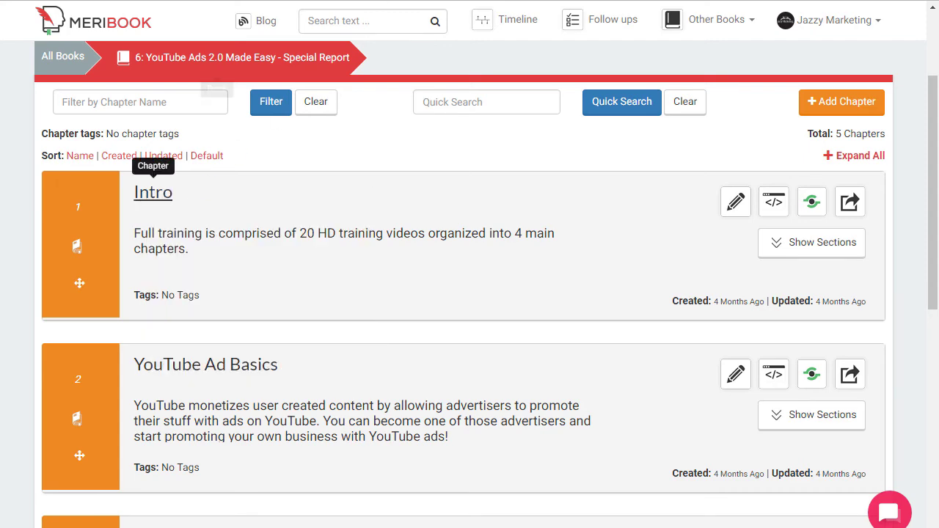
click(153, 192)
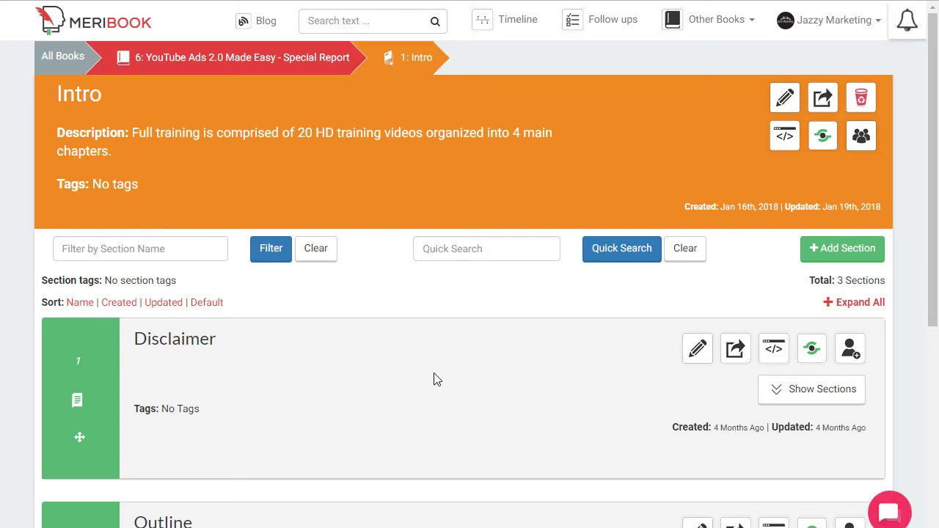
Turn off the share link for the Intro chapter's Disclaimer section.
scroll(433, 380, down, 1)
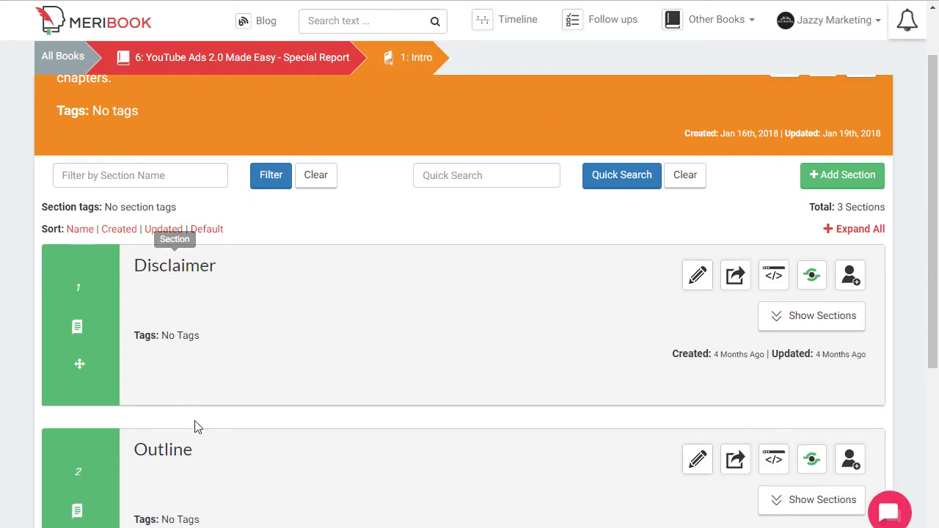
scroll(191, 469, down, 2)
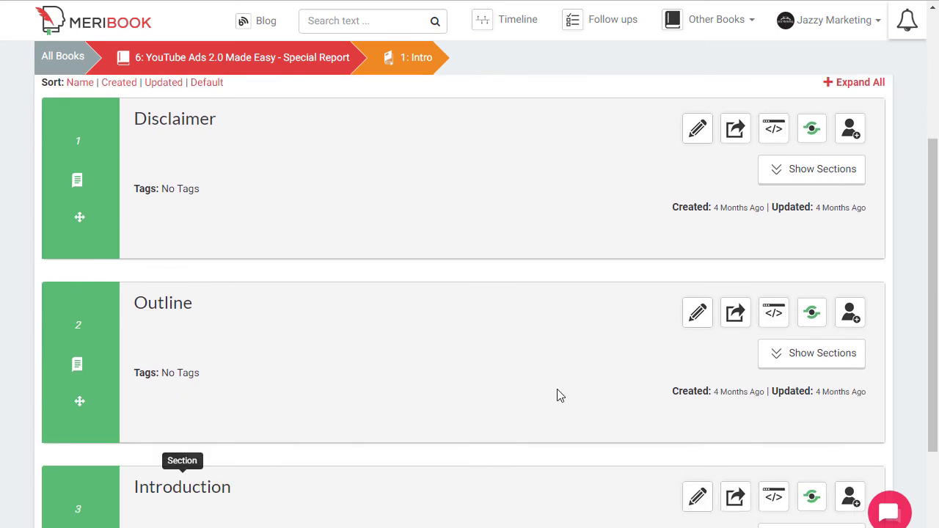
scroll(609, 366, up, 2)
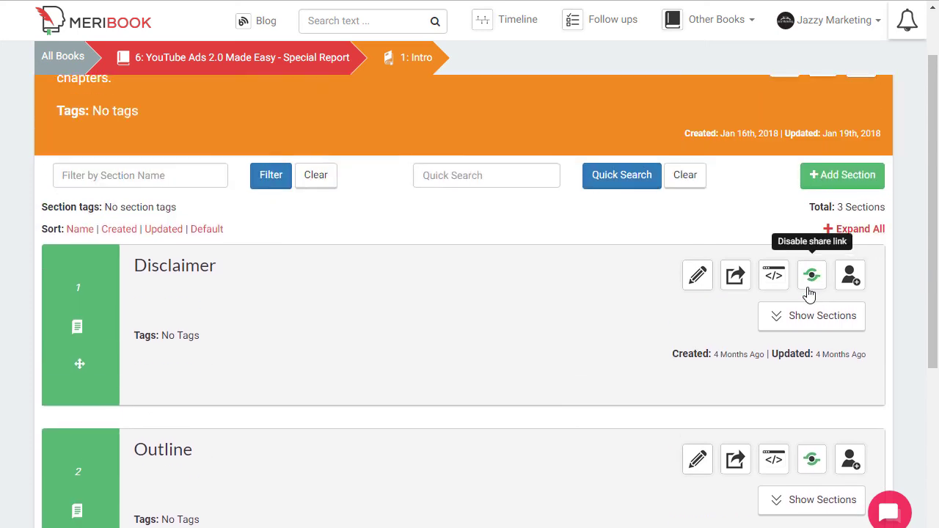
scroll(810, 465, down, 2)
scroll(808, 470, down, 1)
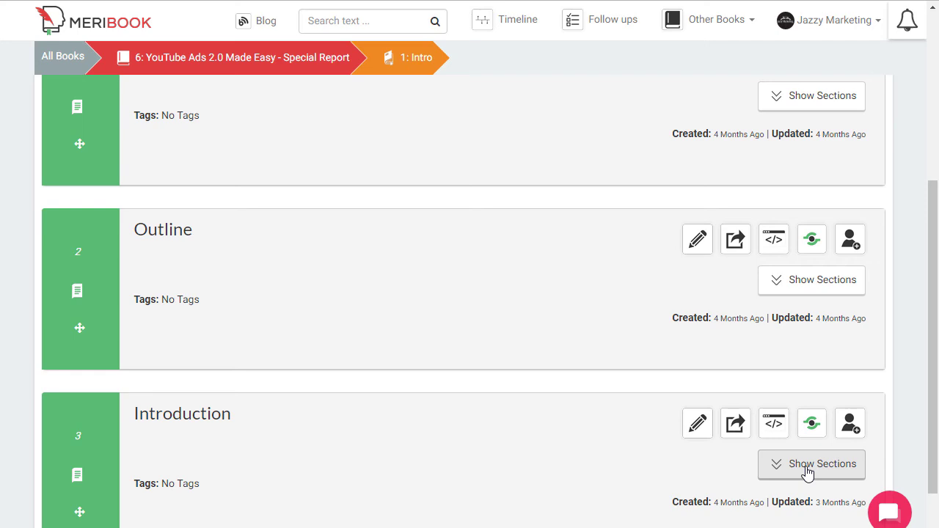
scroll(807, 473, up, 3)
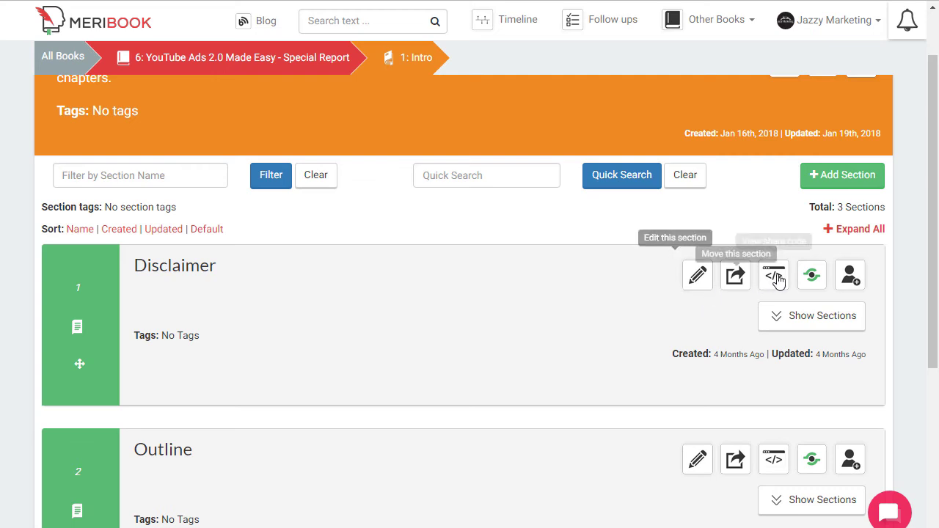
click(809, 283)
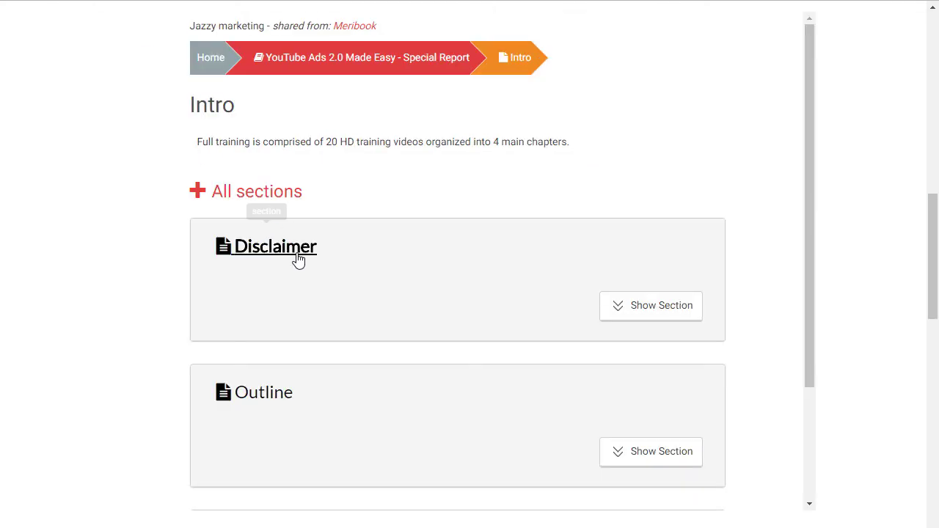
Open the Introduction section in the landing-page preview.
scroll(156, 191, up, 2)
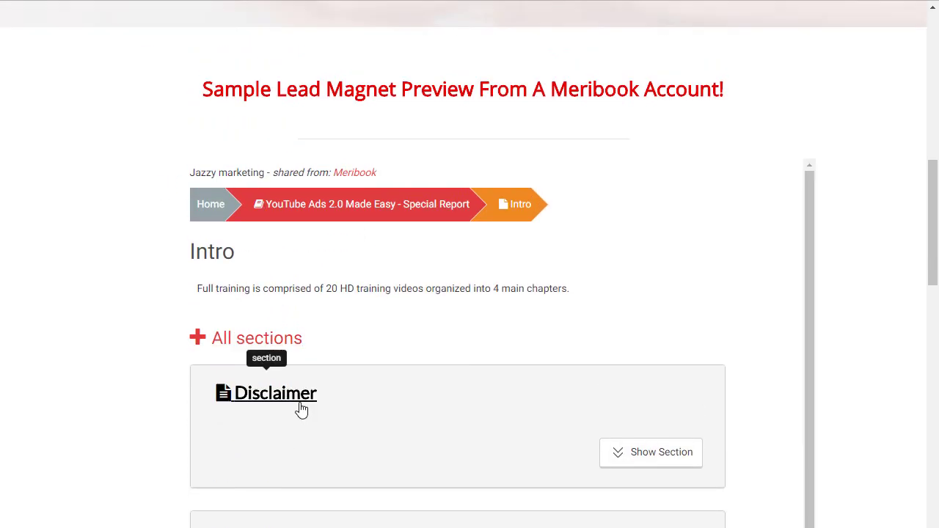
scroll(363, 438, down, 2)
scroll(275, 331, down, 4)
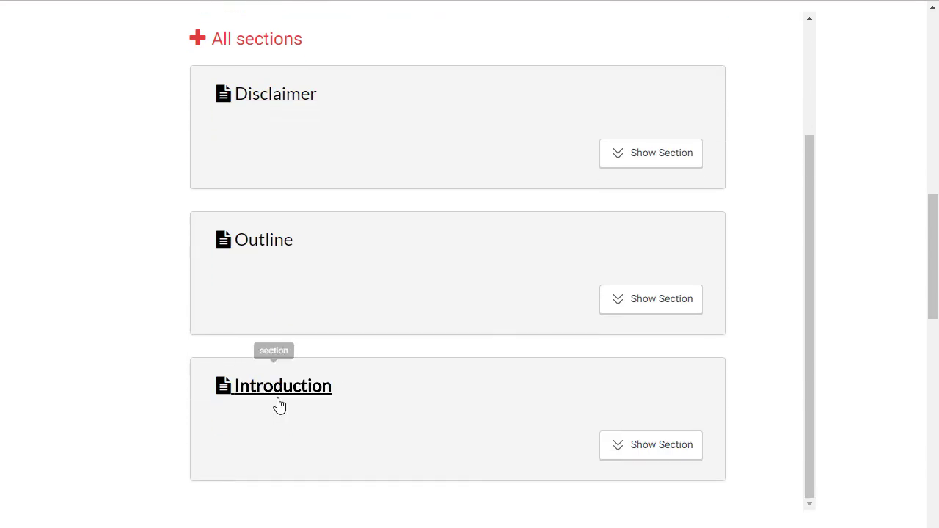
click(277, 393)
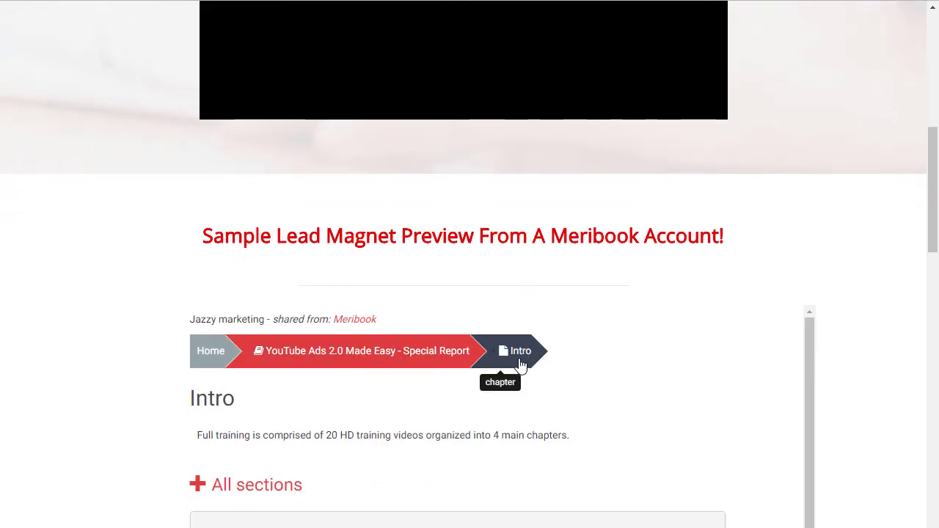
Reload the landing page and list Intro's sections, now only Outline and Introduction.
scroll(363, 367, down, 2)
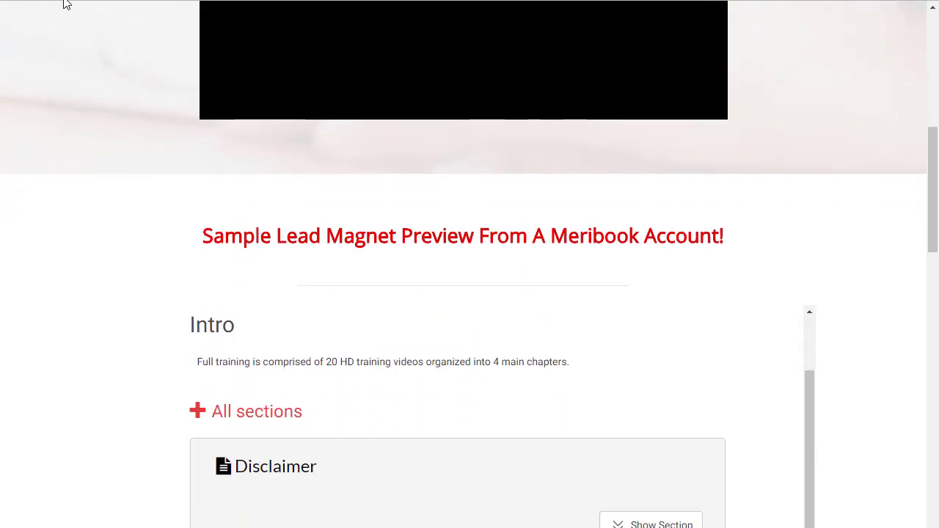
click(57, 1)
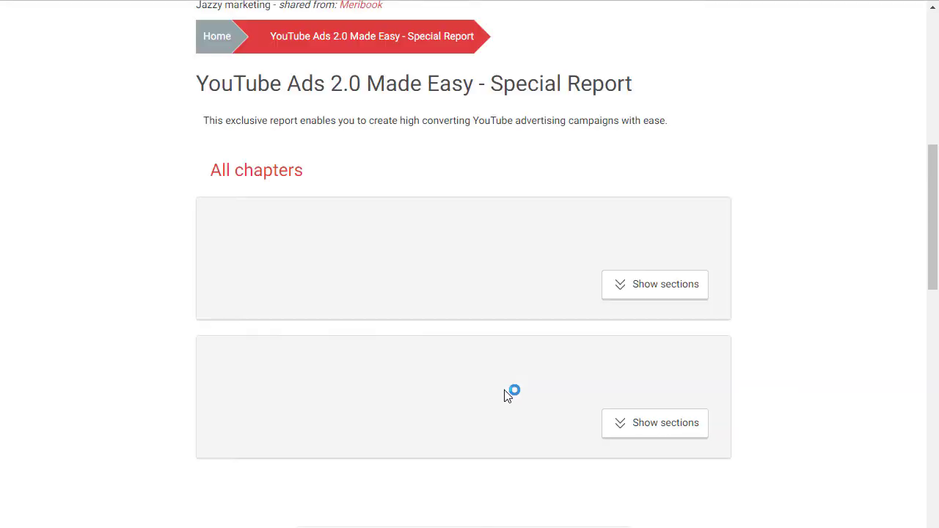
scroll(388, 381, down, 4)
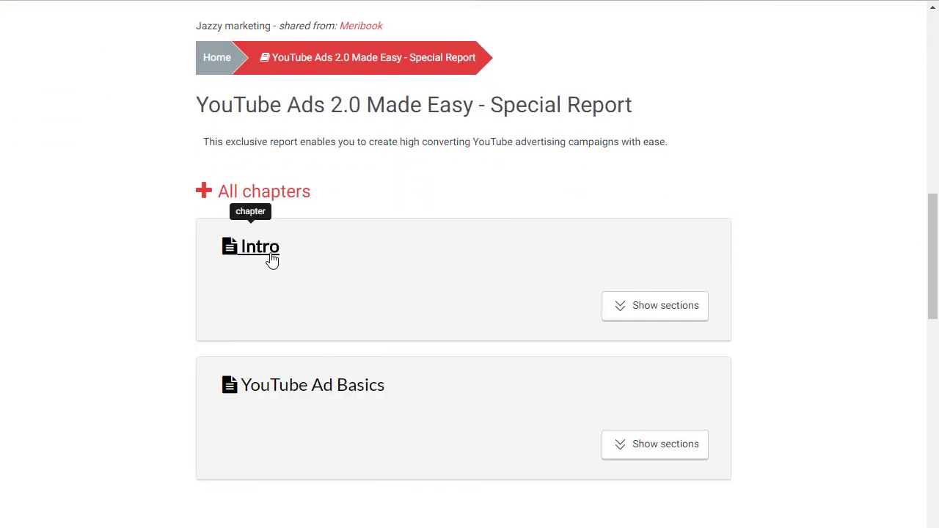
click(650, 319)
scroll(587, 323, down, 2)
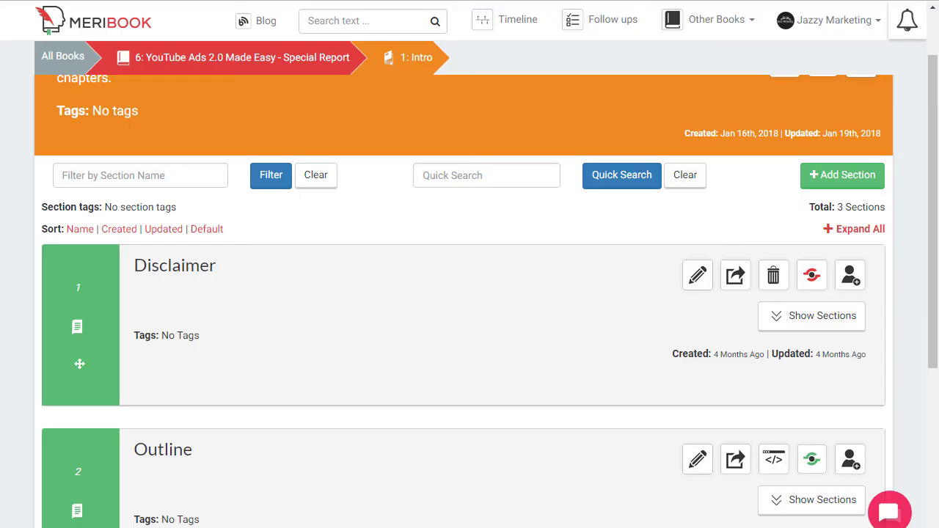
Re-enable the share link on the Intro chapter's Disclaimer section.
scroll(335, 162, up, 1)
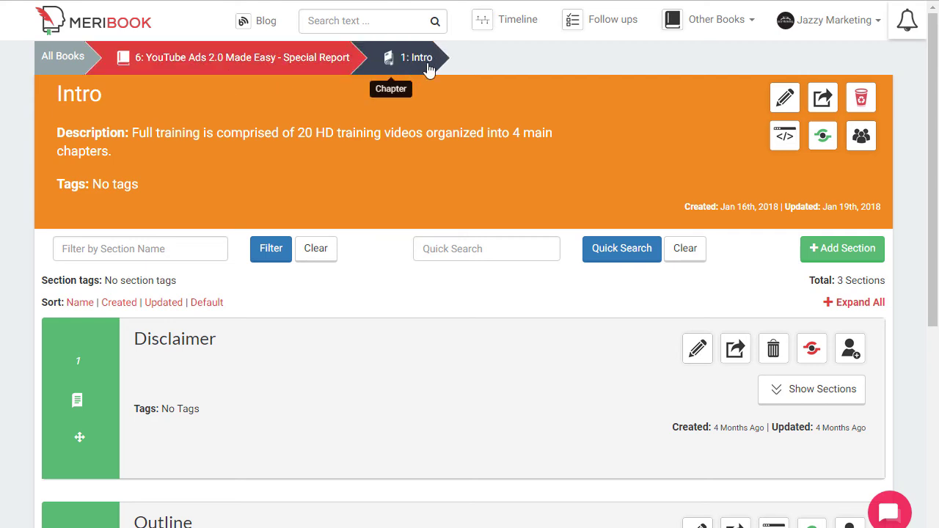
scroll(497, 342, down, 2)
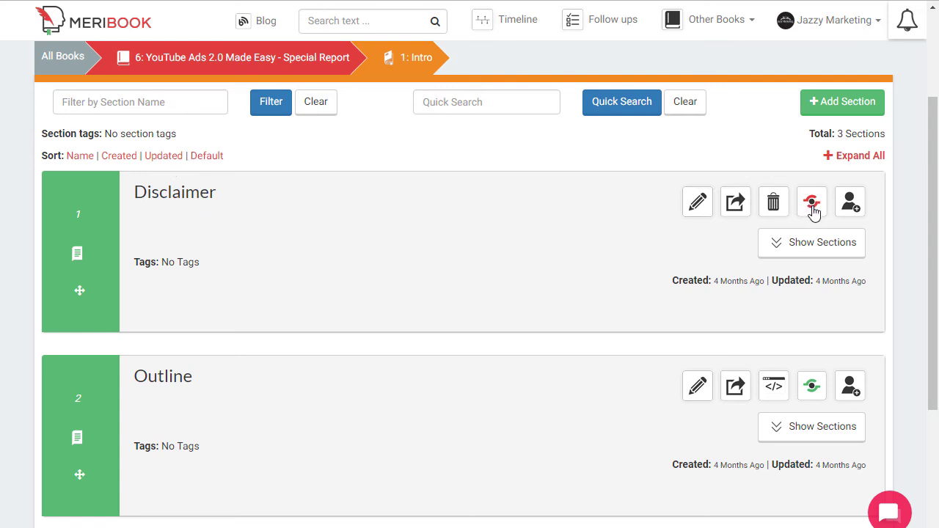
scroll(814, 381, down, 1)
scroll(744, 357, down, 1)
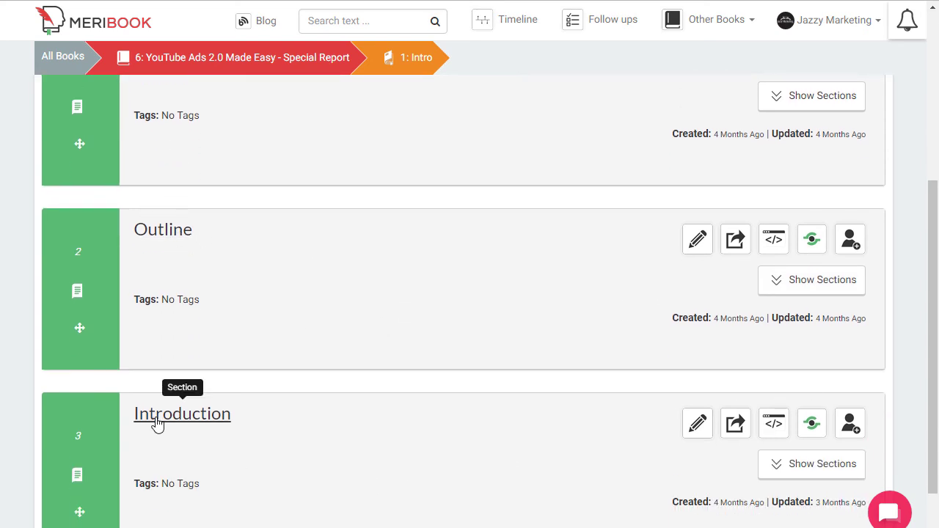
scroll(158, 422, down, 1)
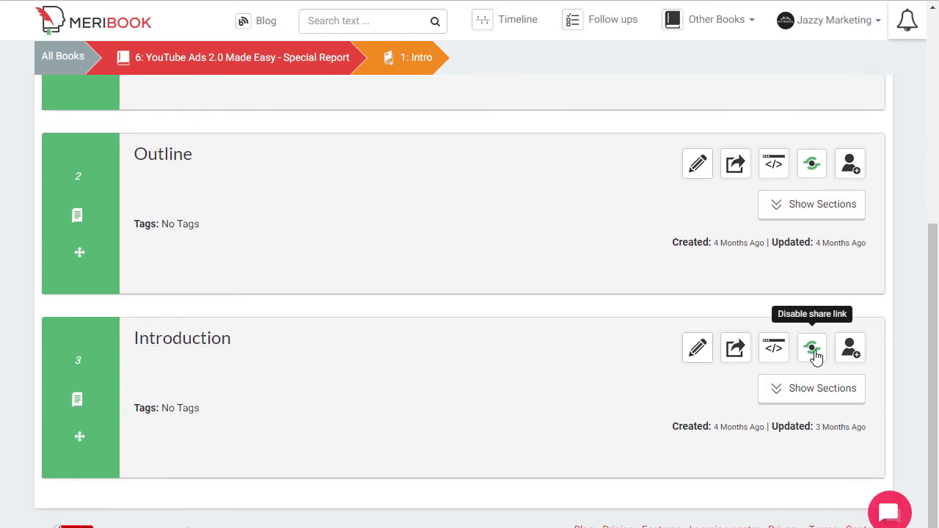
scroll(803, 360, up, 3)
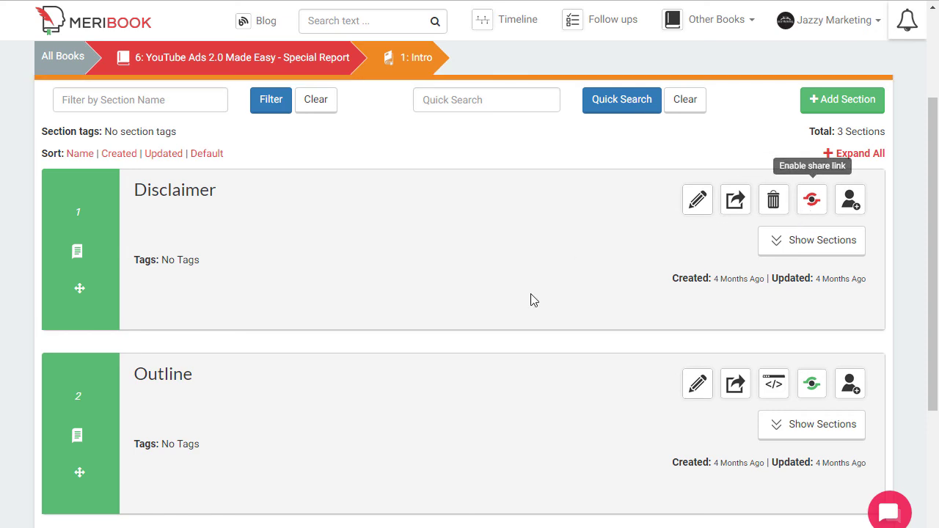
click(814, 202)
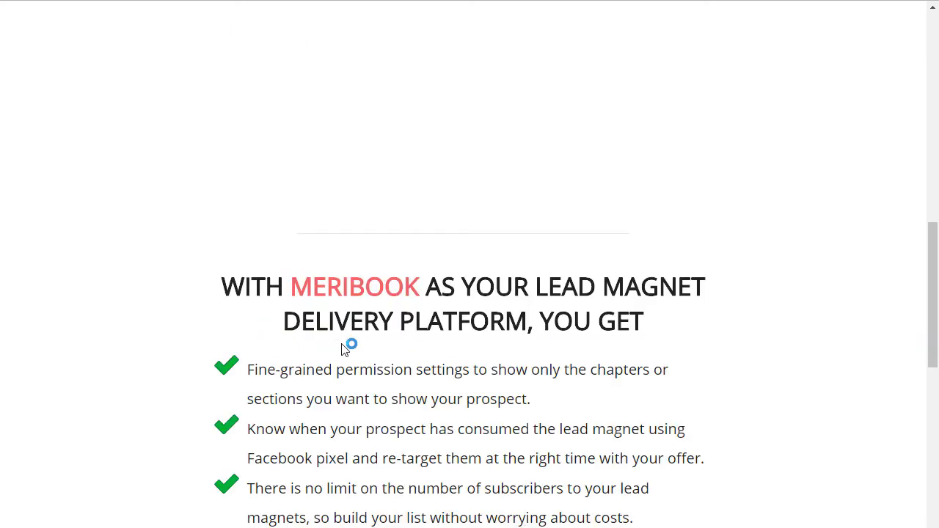
Show Intro's sections in the preview, now listing Disclaimer, Outline and Introduction.
scroll(347, 345, up, 4)
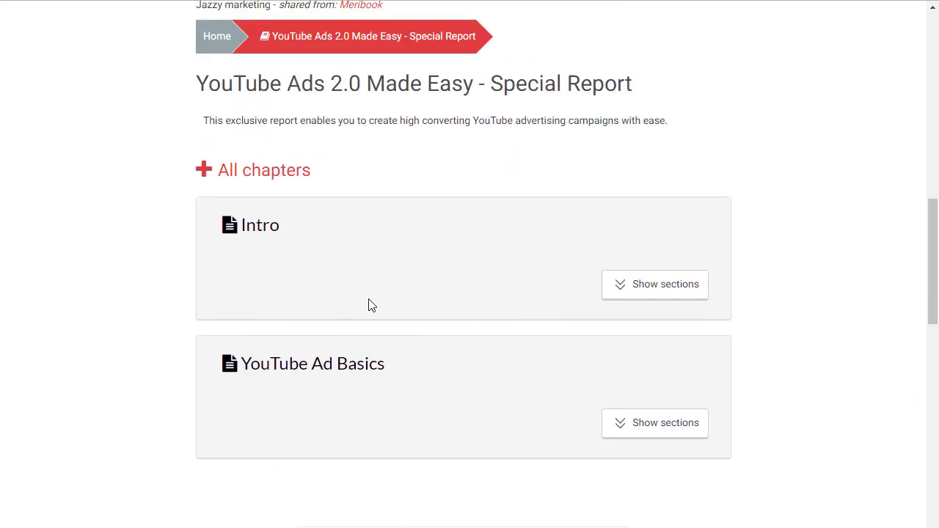
click(627, 291)
scroll(366, 331, down, 2)
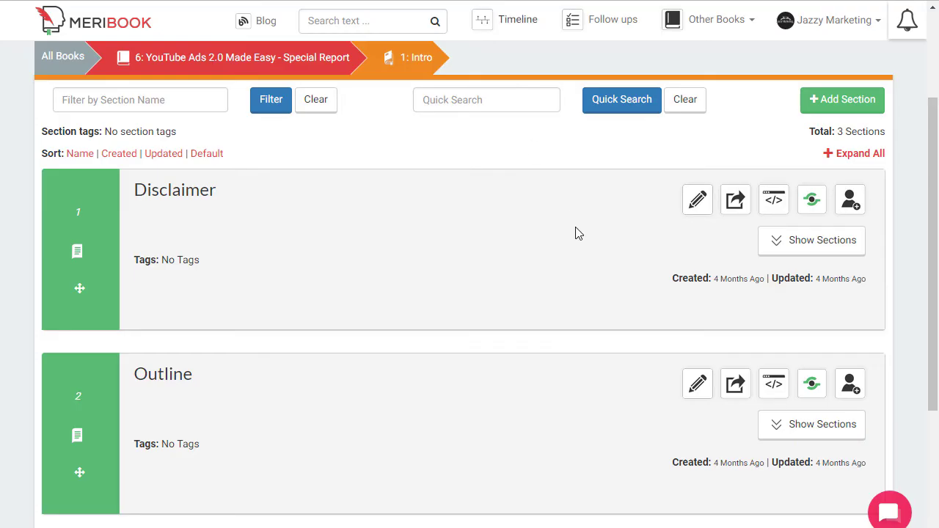
Scroll through the book's five chapters, checking which ones are shared.
scroll(492, 269, down, 1)
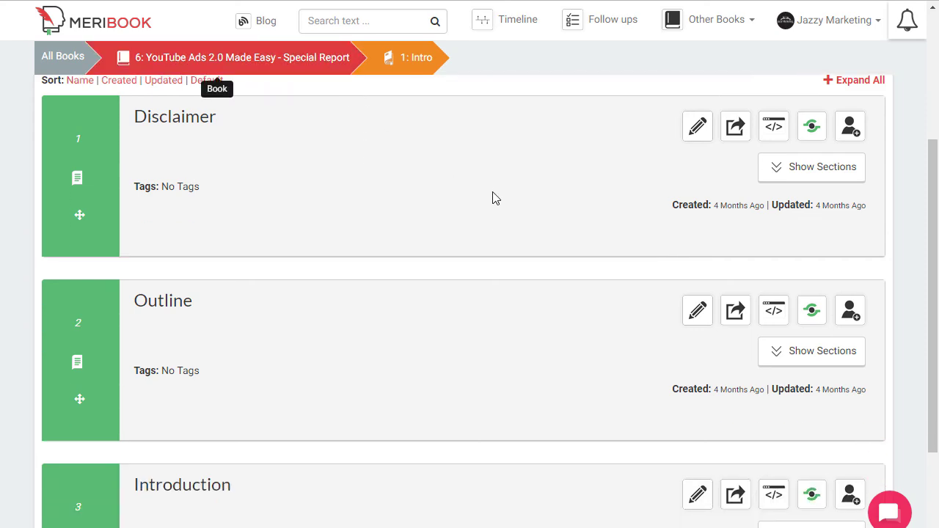
scroll(376, 289, down, 5)
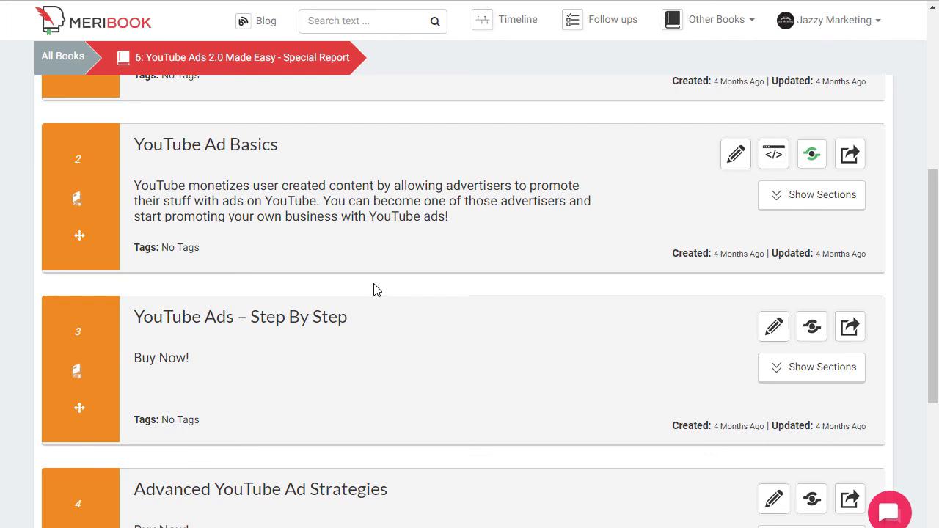
scroll(374, 289, down, 4)
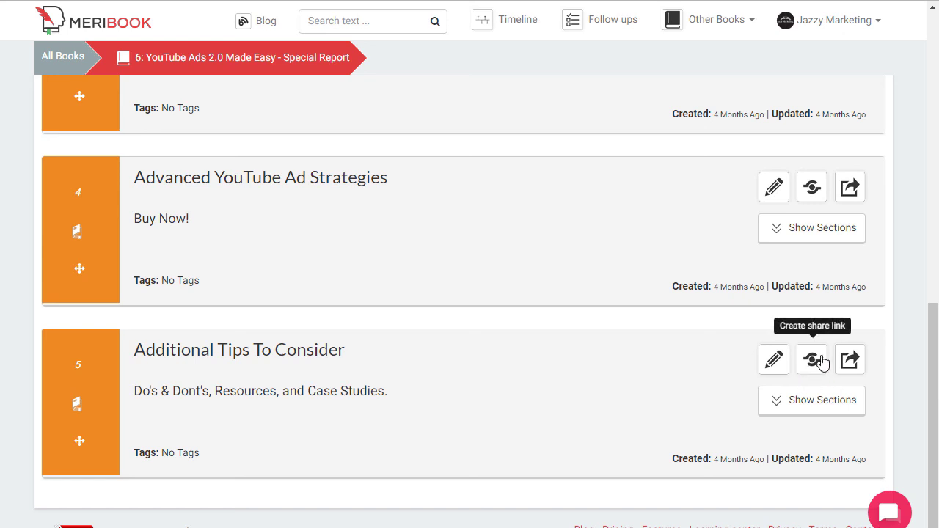
scroll(770, 385, up, 3)
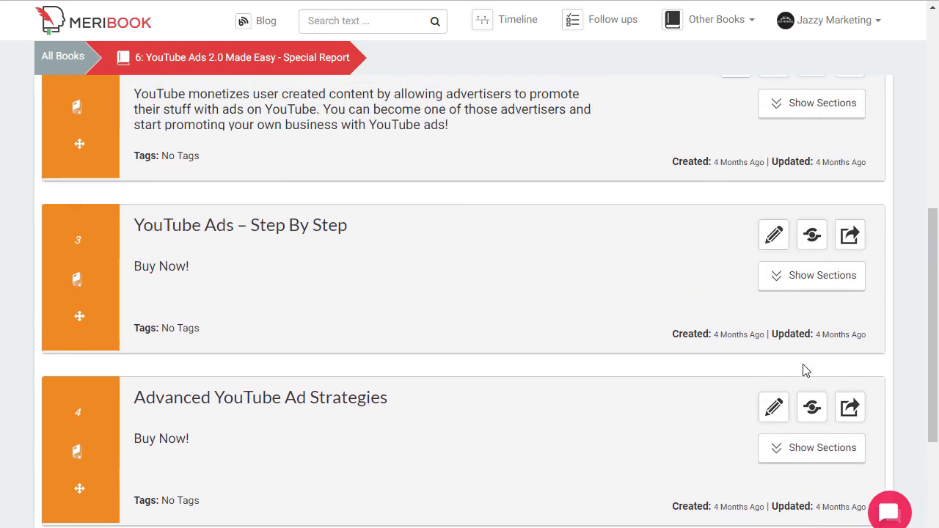
scroll(817, 294, up, 1)
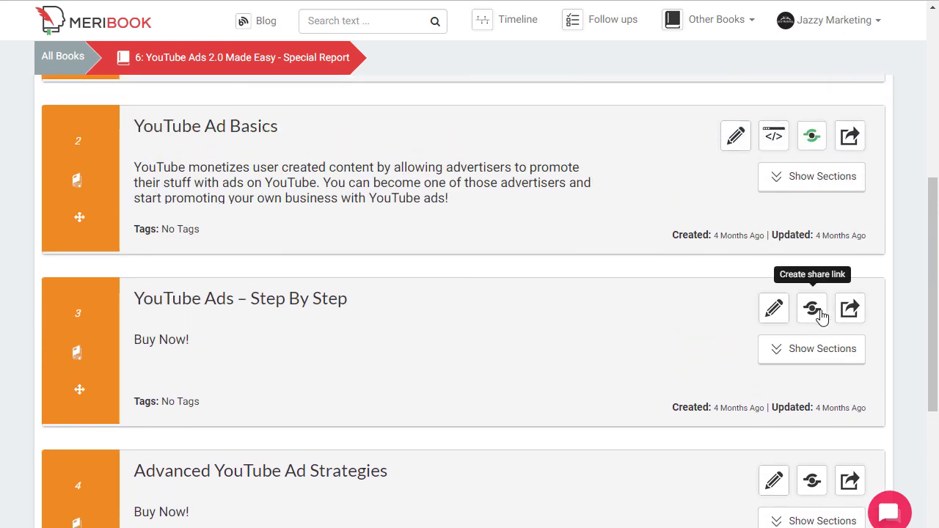
scroll(822, 301, up, 2)
scroll(822, 317, up, 1)
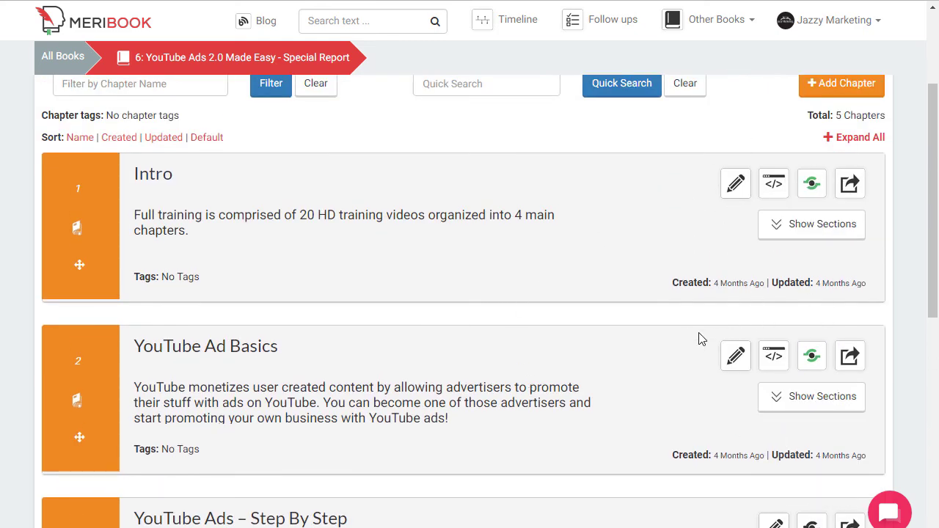
scroll(410, 272, up, 2)
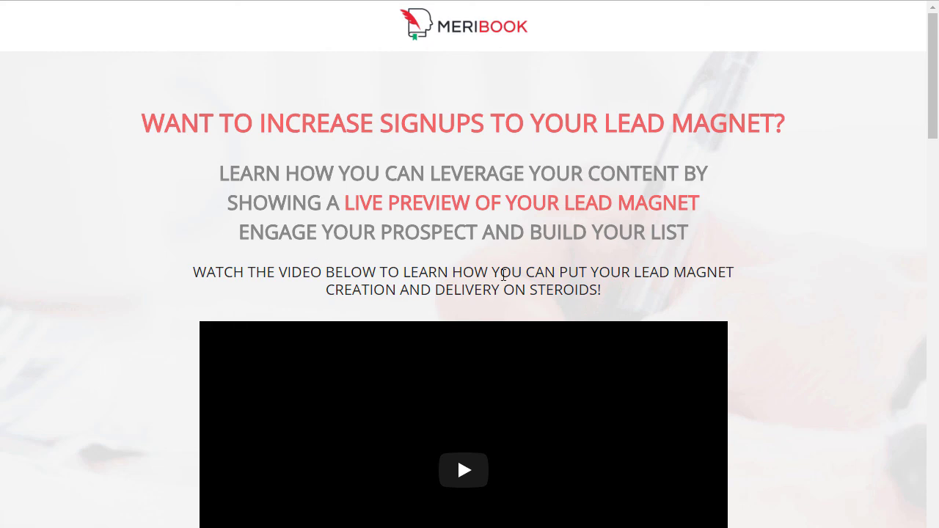
scroll(503, 279, down, 7)
scroll(496, 299, down, 3)
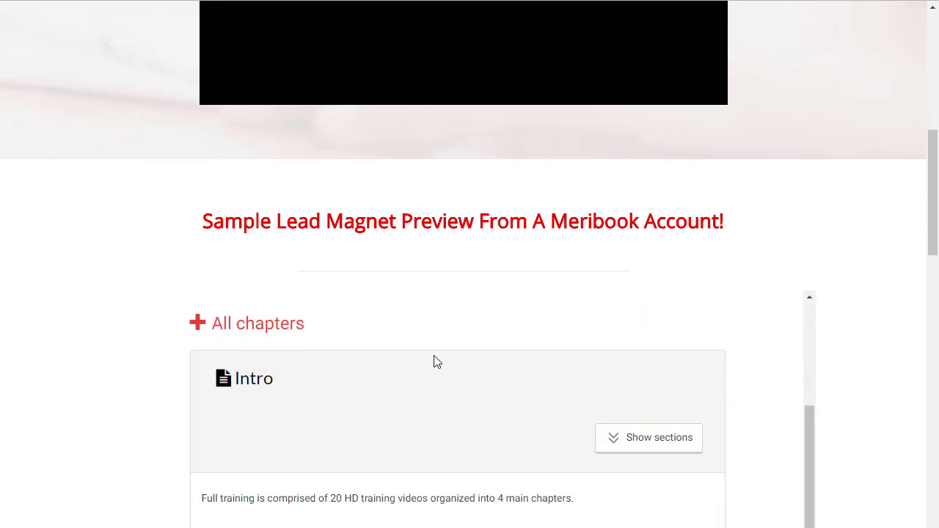
scroll(606, 408, down, 4)
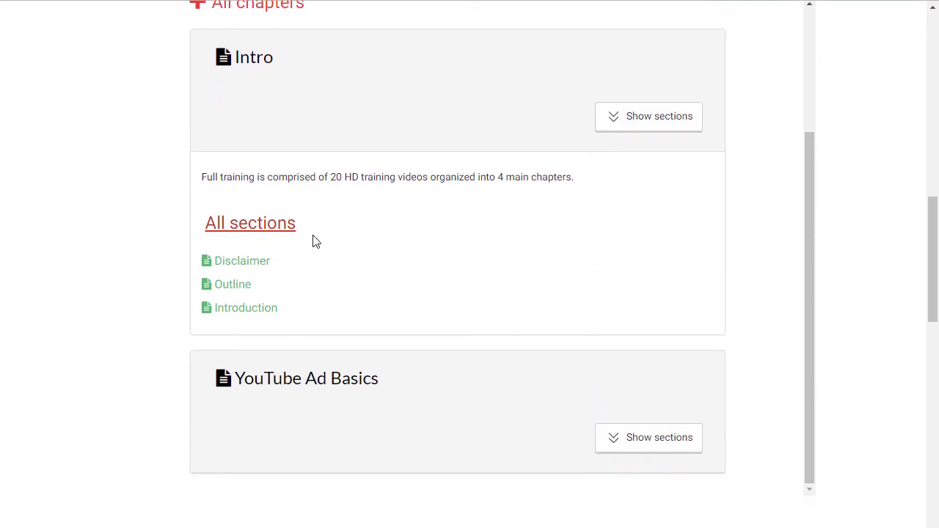
scroll(313, 241, up, 3)
scroll(312, 241, down, 8)
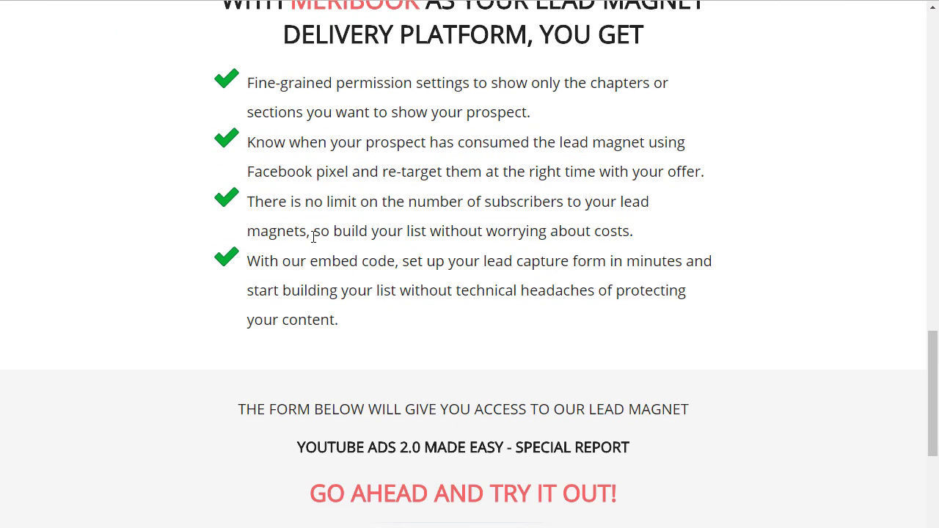
scroll(313, 236, down, 4)
scroll(357, 294, up, 1)
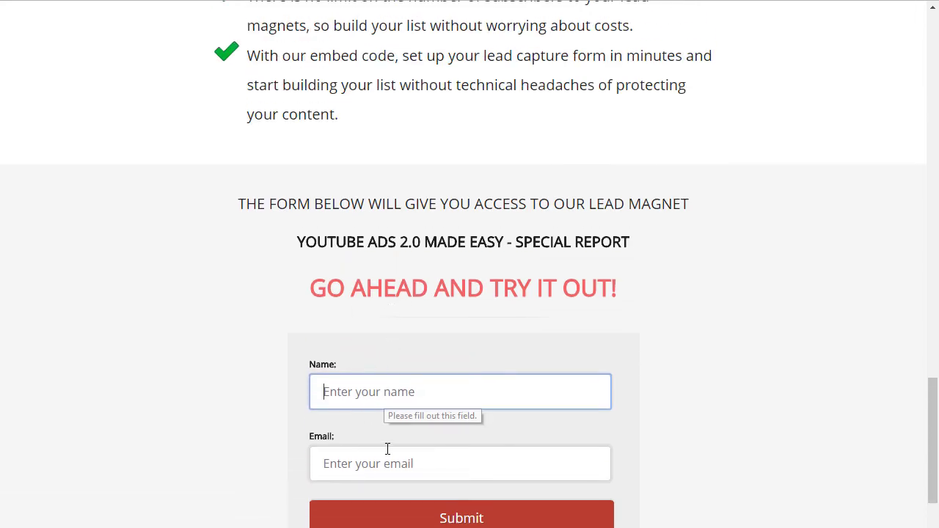
scroll(434, 390, down, 1)
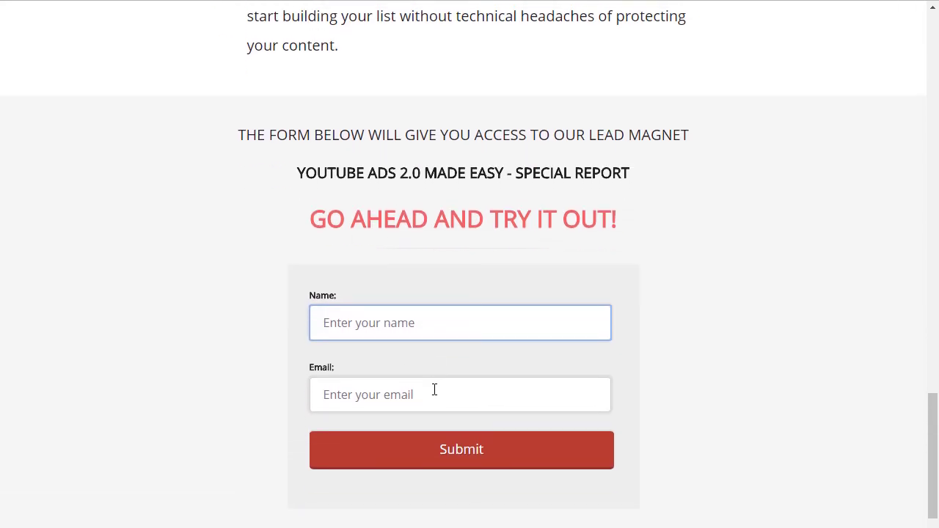
scroll(433, 390, up, 5)
scroll(434, 390, down, 3)
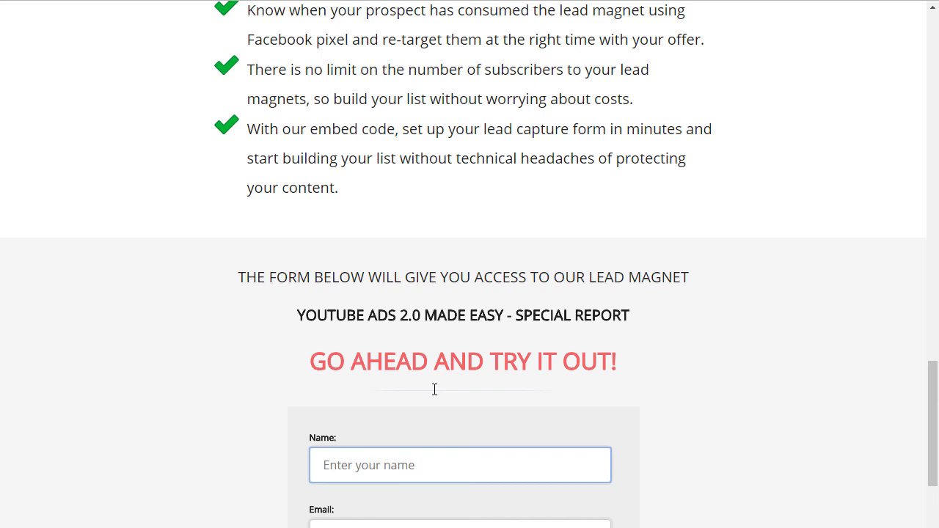